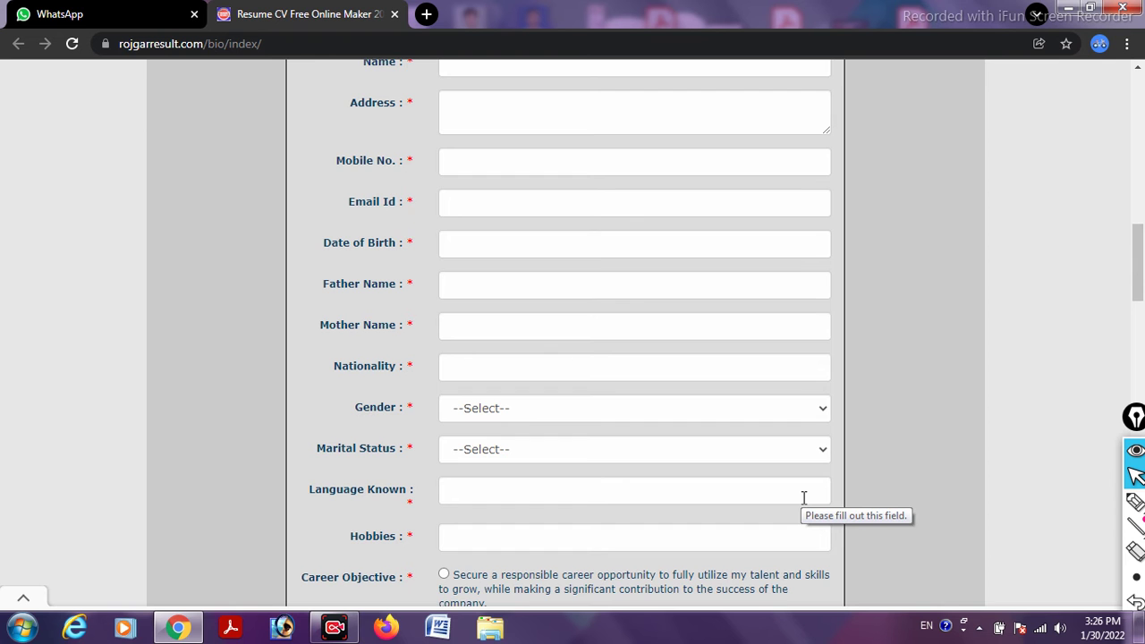
scroll(810, 497, "up", 2)
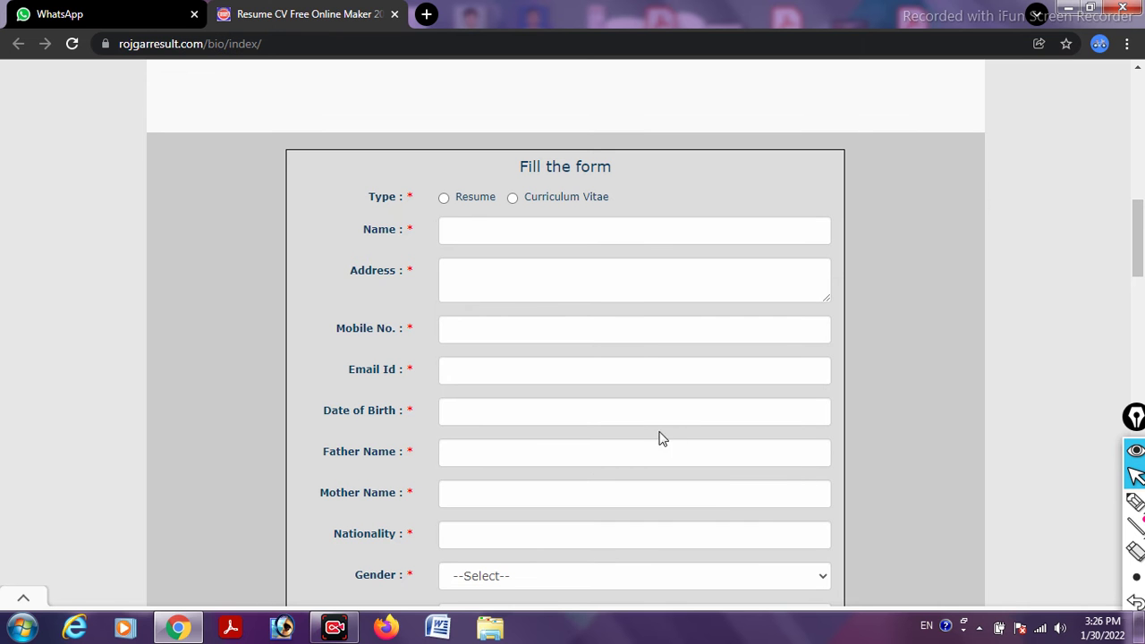
scroll(660, 407, "up", 2)
scroll(504, 256, "up", 3)
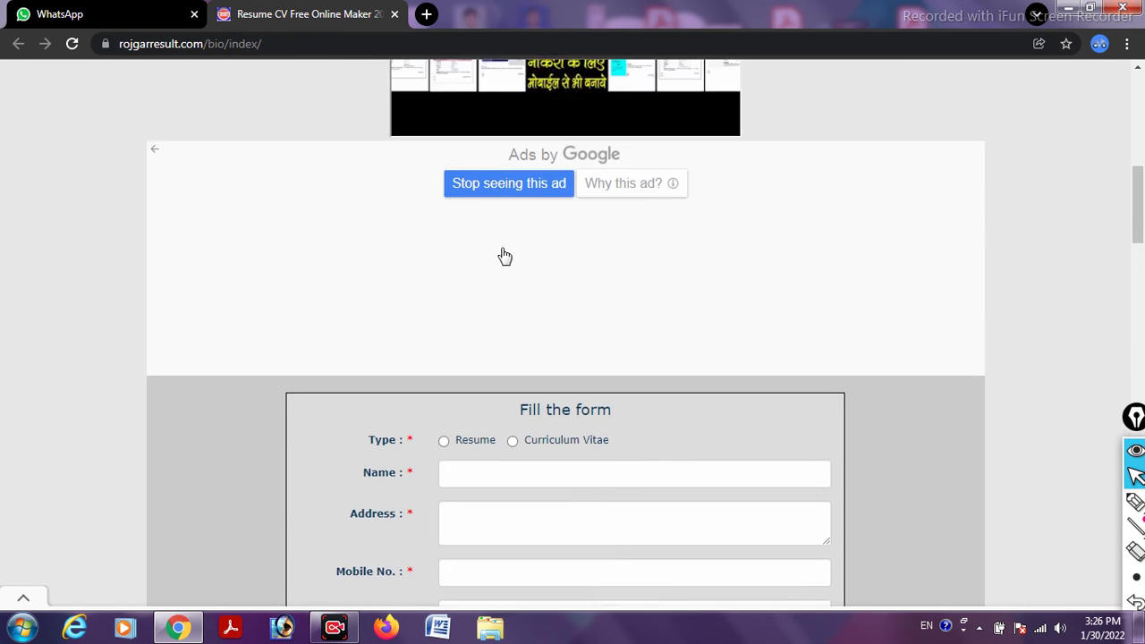
- Replace the open resume maker tab with a new one and search the web for "rojgar result"
left_click(426, 15)
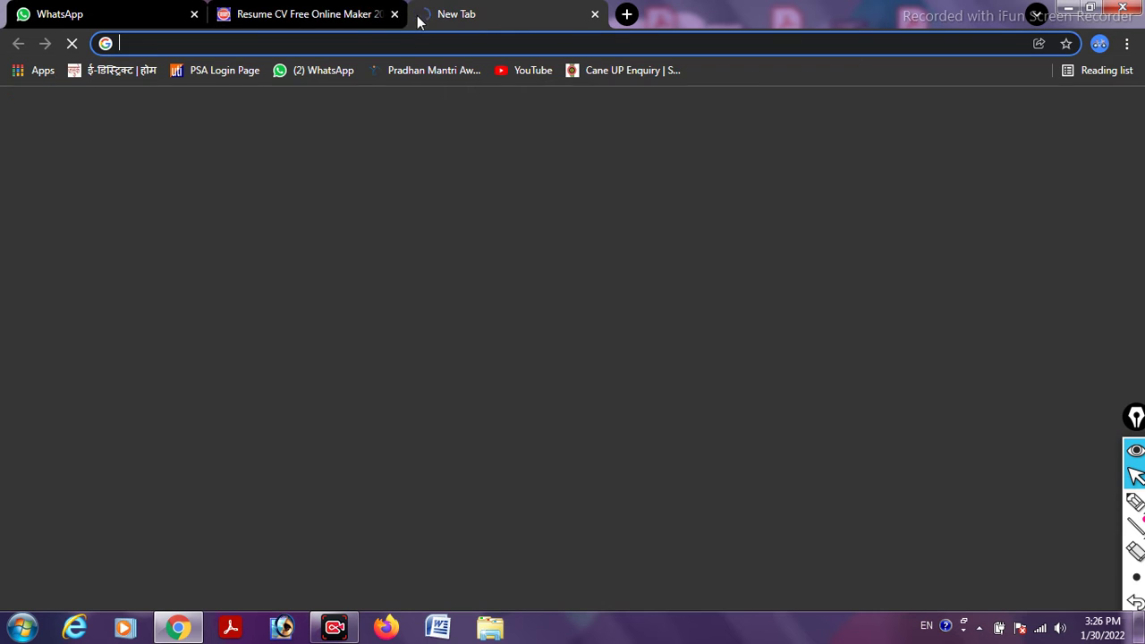
left_click(394, 14)
left_click(243, 44)
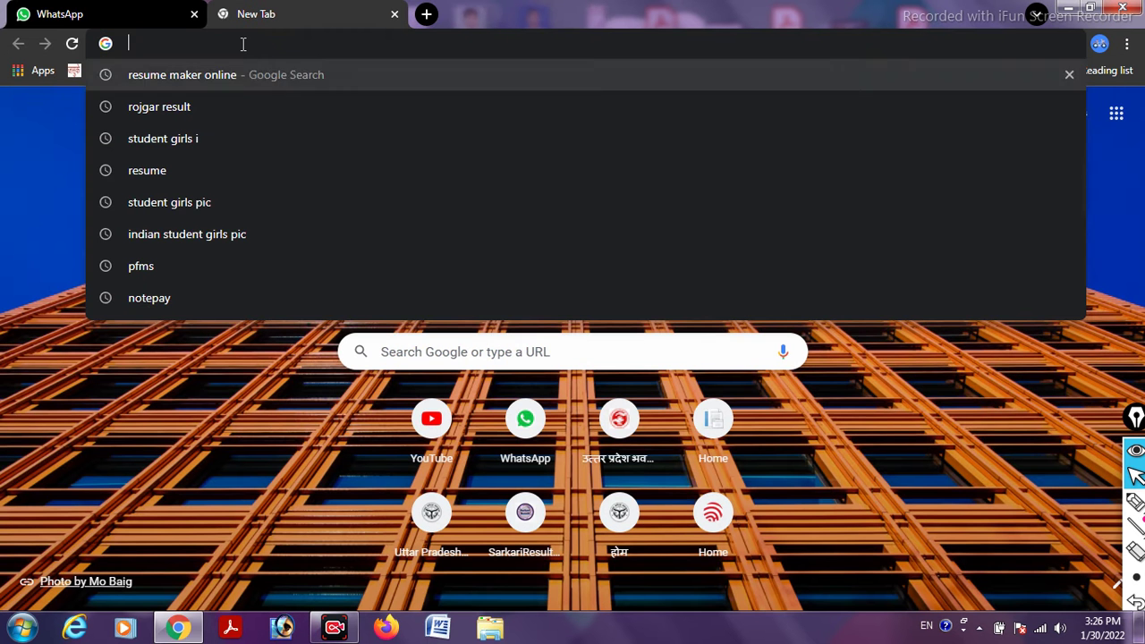
left_click(232, 109)
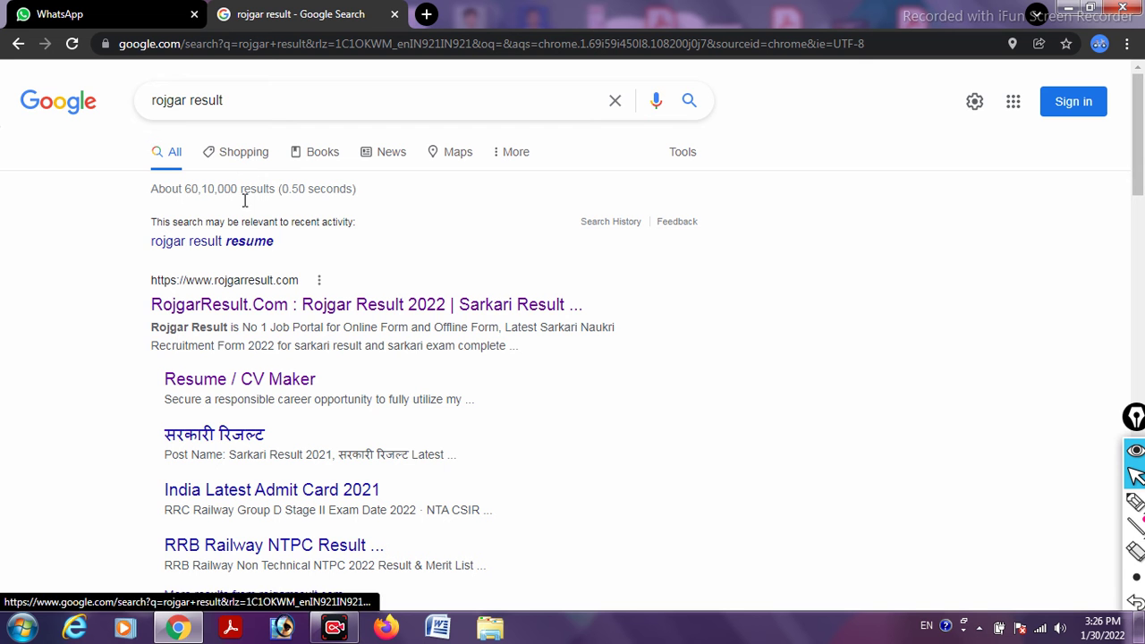
- Open the RojgarResult.Com website from the search results and go to its Resume / CV Maker page
left_click(363, 306)
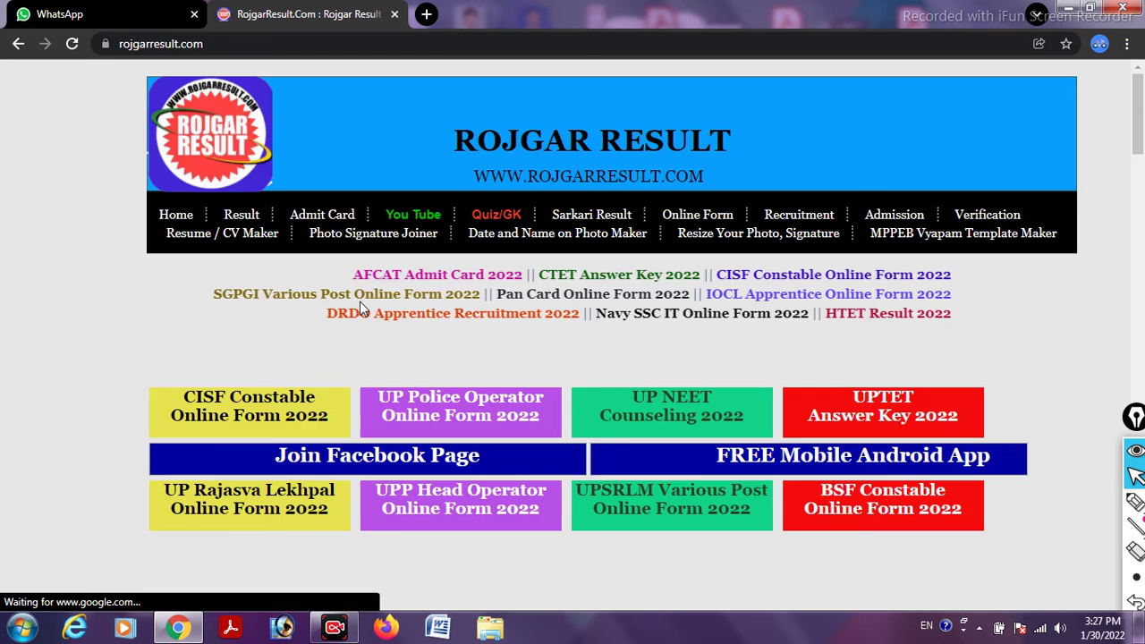
scroll(555, 349, "down", 1)
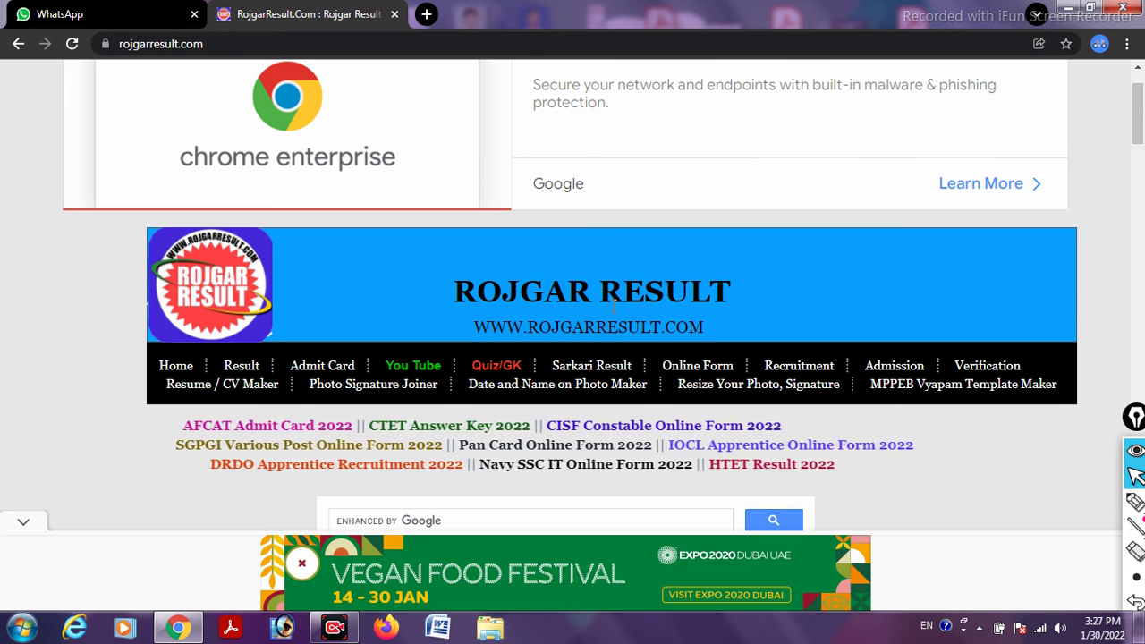
left_click(220, 385)
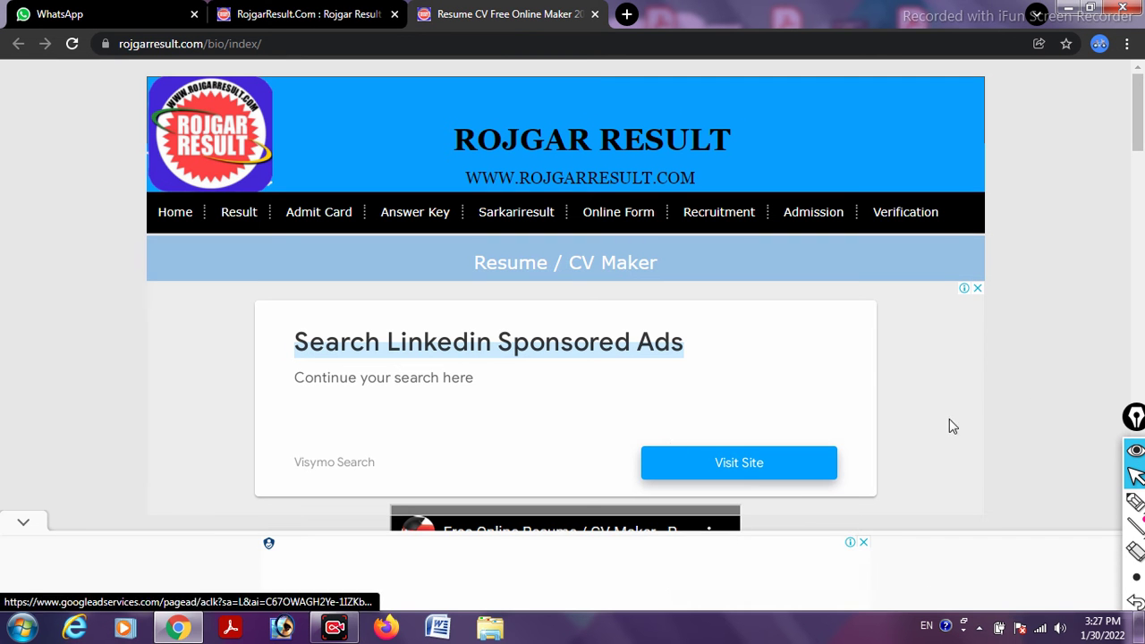
- Dismiss the advertisements on the Resume / CV Maker page and choose Resume as the type in the form
left_click(979, 289)
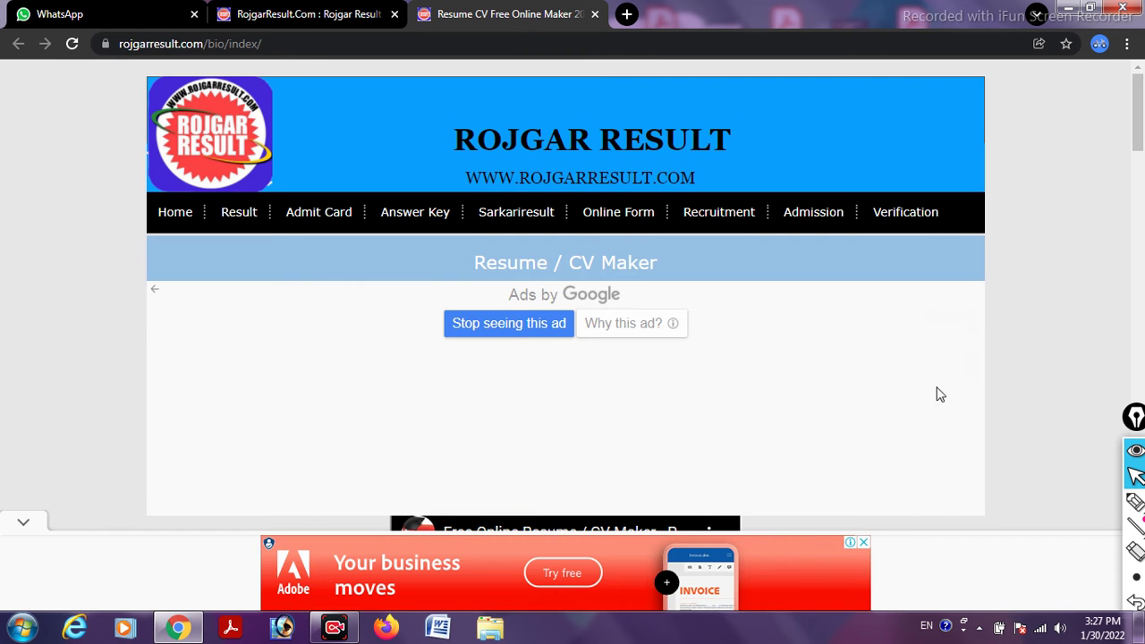
left_click(864, 544)
left_click_drag(1140, 231, 1131, 279)
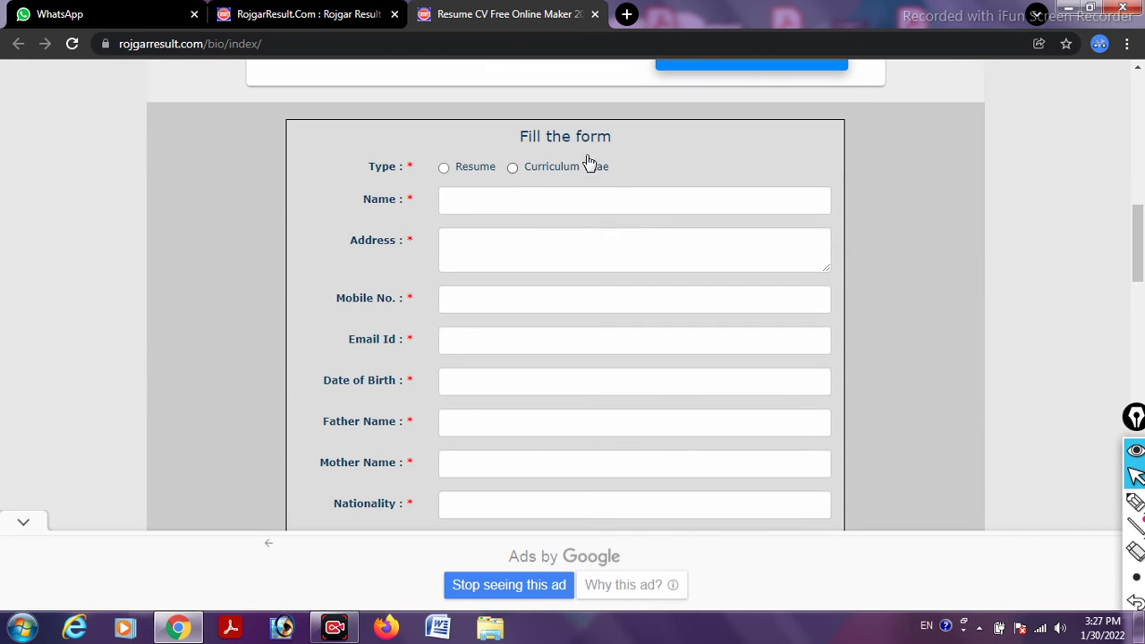
left_click_drag(621, 146, 531, 143)
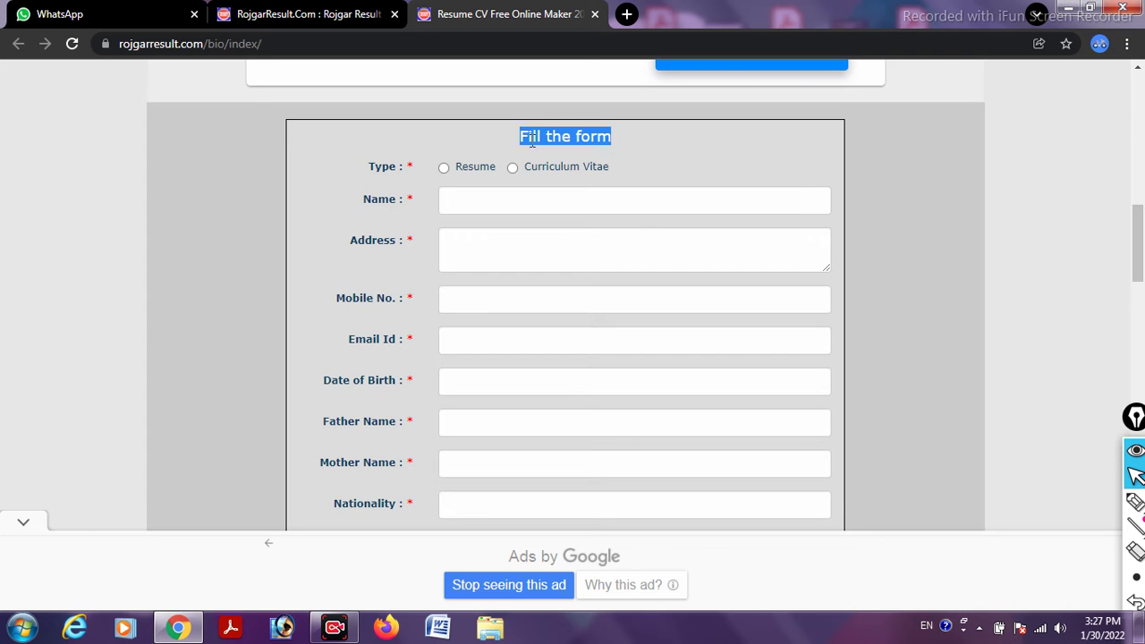
left_click(654, 143)
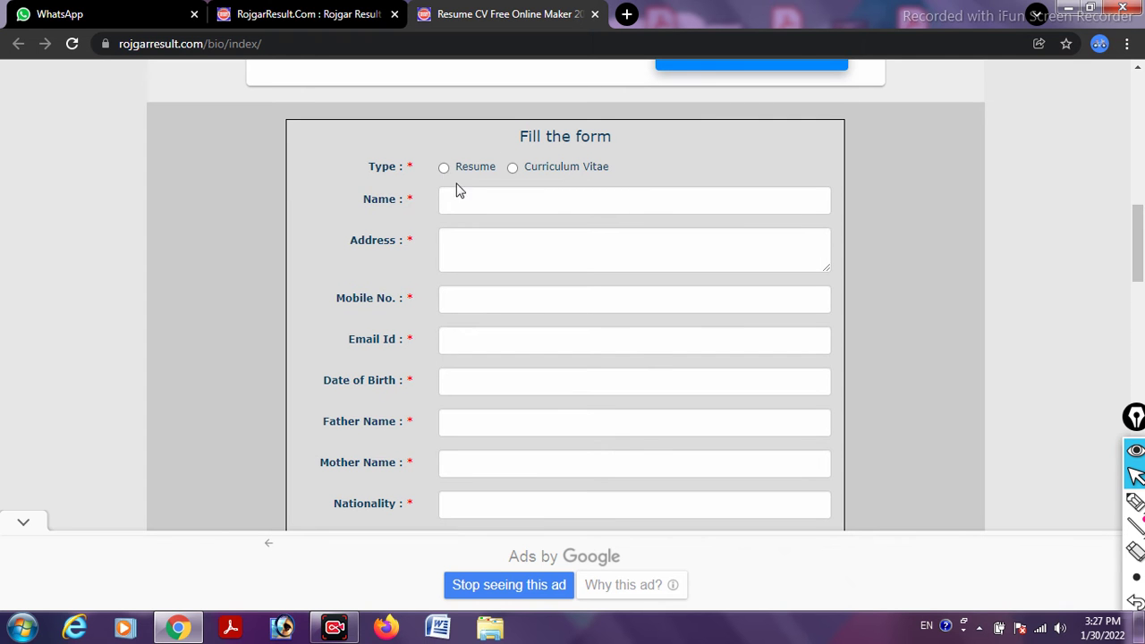
left_click(443, 169)
left_click(23, 524)
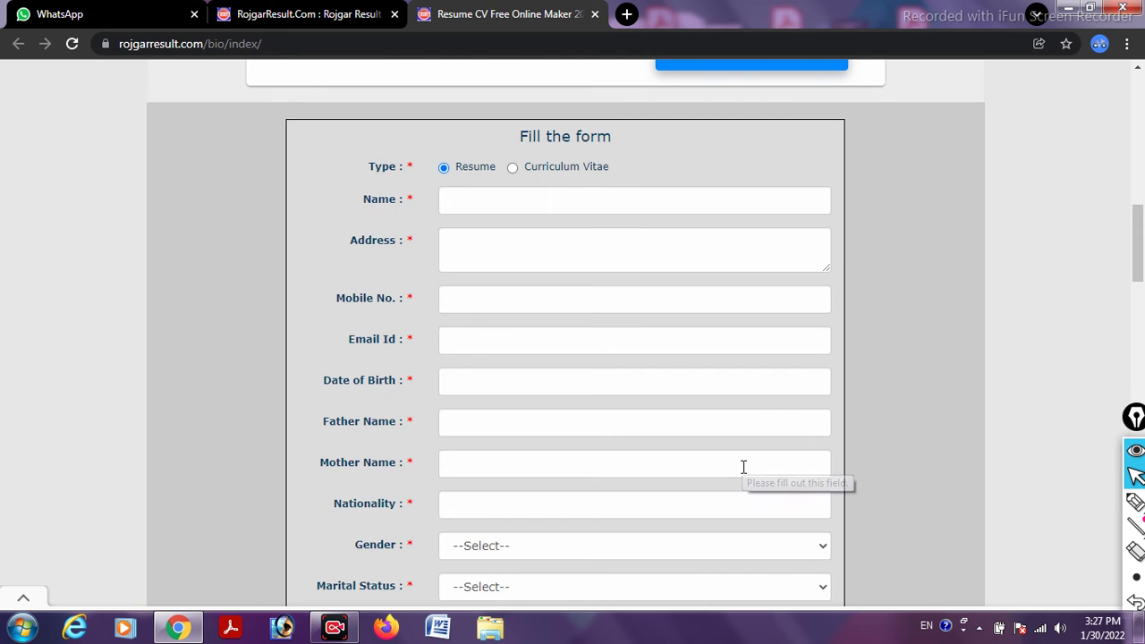
- Fill in the applicant's full name, postal address, mobile number and email ID in the form
left_click(475, 197)
key("Tab")
key("Tab")
key("Tab")
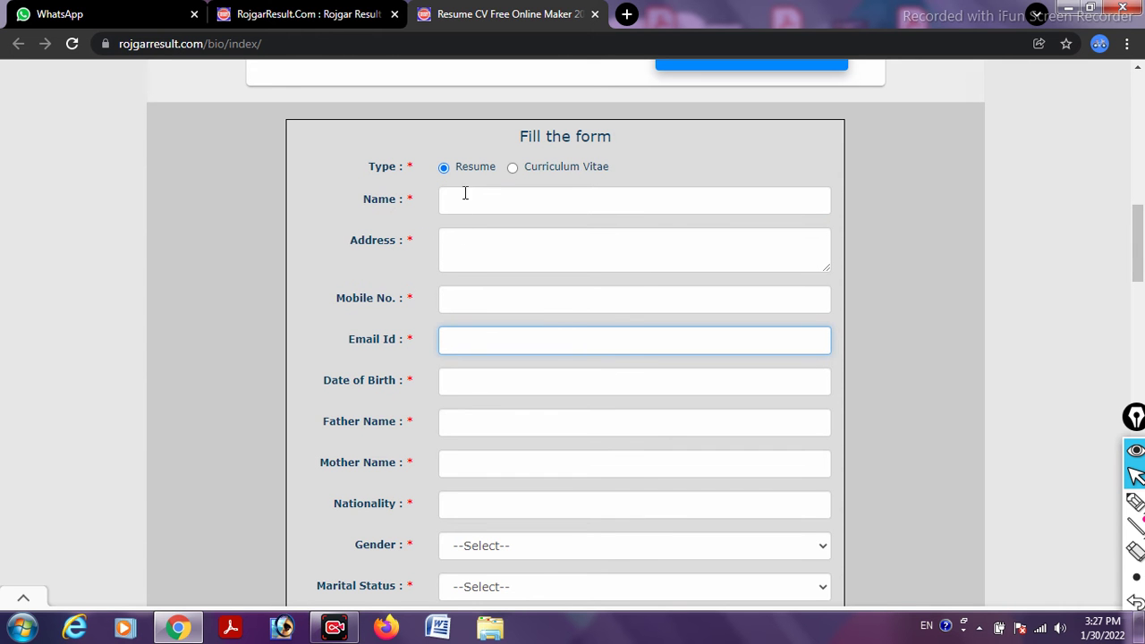
left_click(499, 241)
key("Tab")
key("Tab")
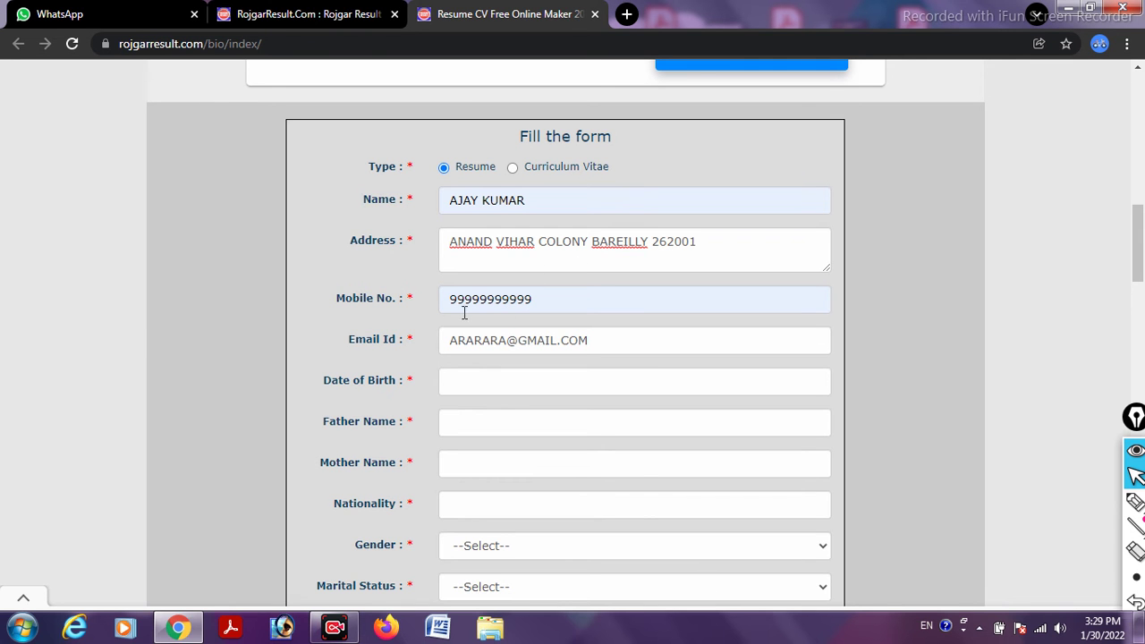
left_click(534, 300)
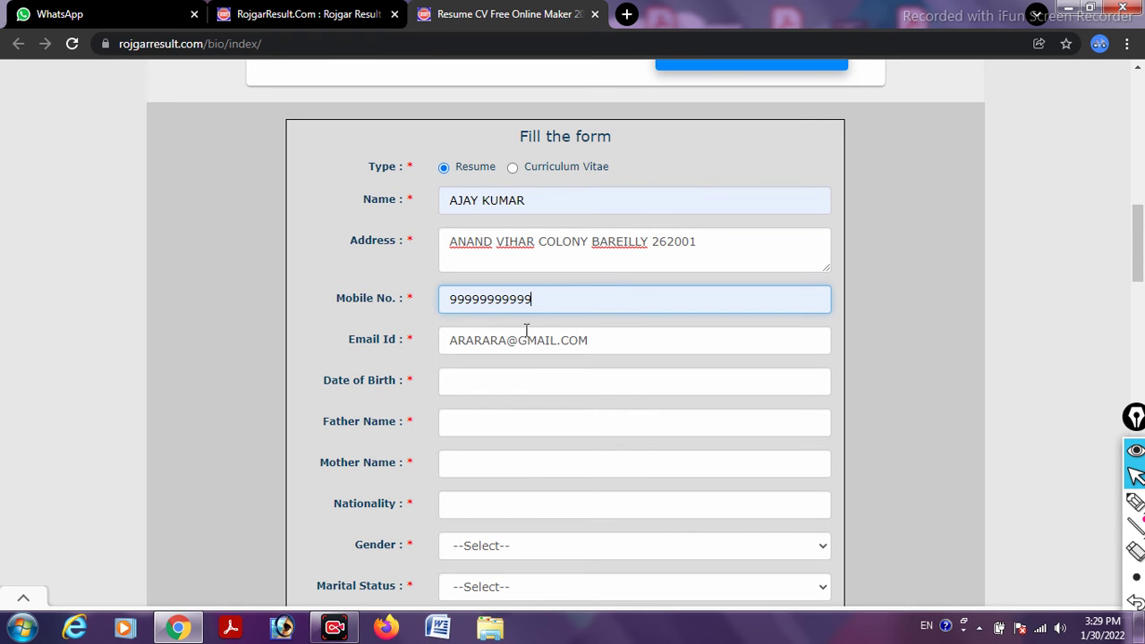
left_click(440, 318)
- Fill in the applicant's date of birth and the father's and mother's names
scroll(498, 327, "down", 1)
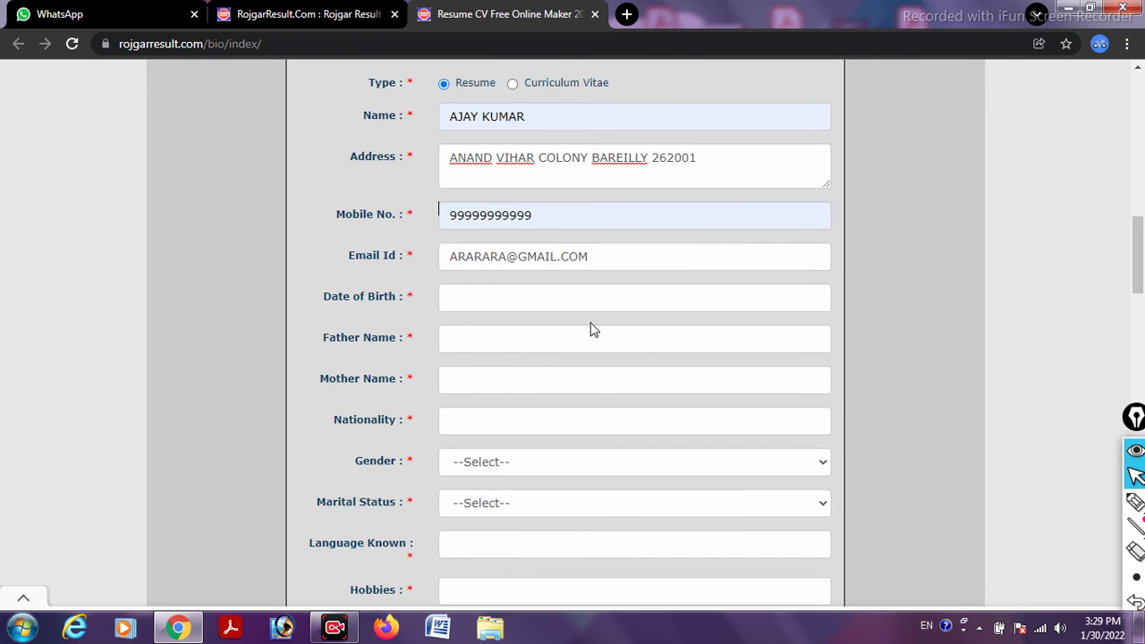
left_click(592, 256)
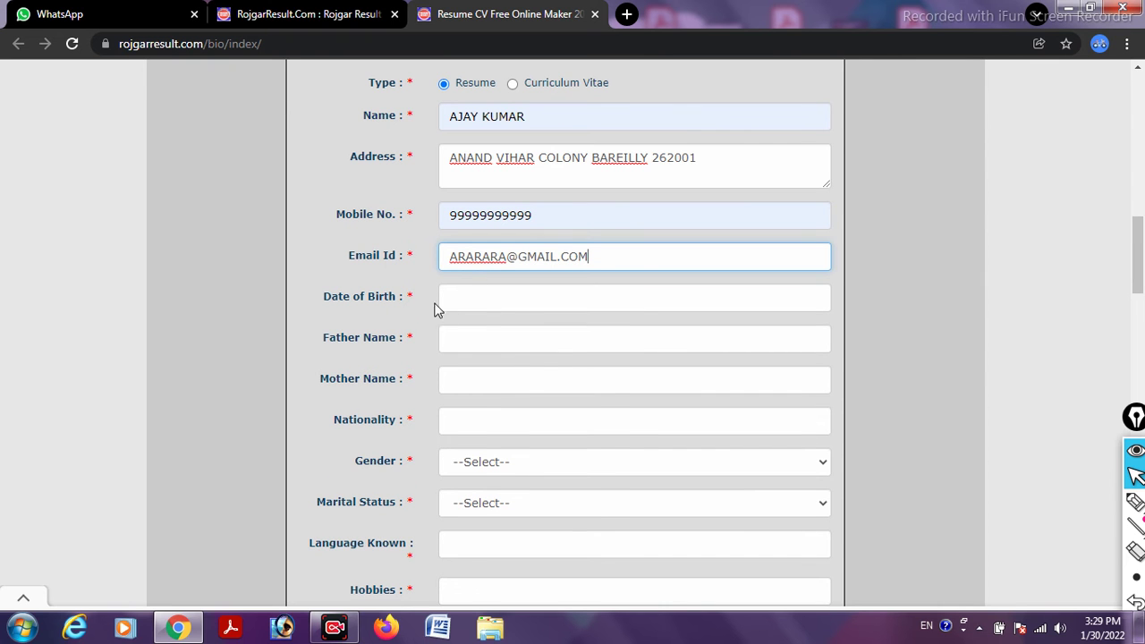
left_click(463, 297)
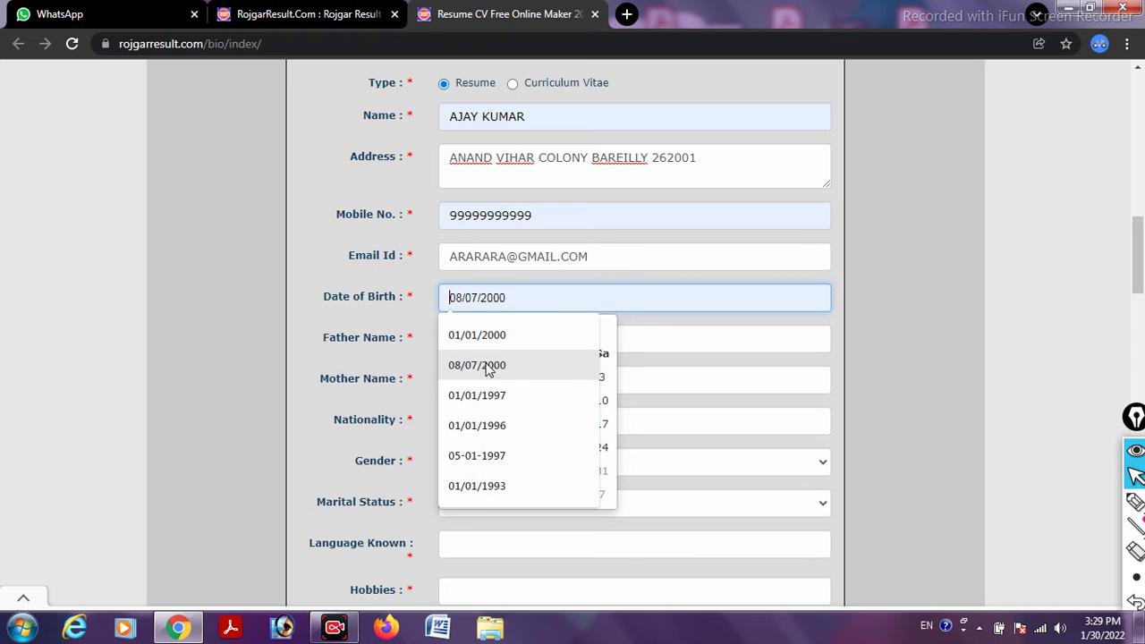
left_click(488, 367)
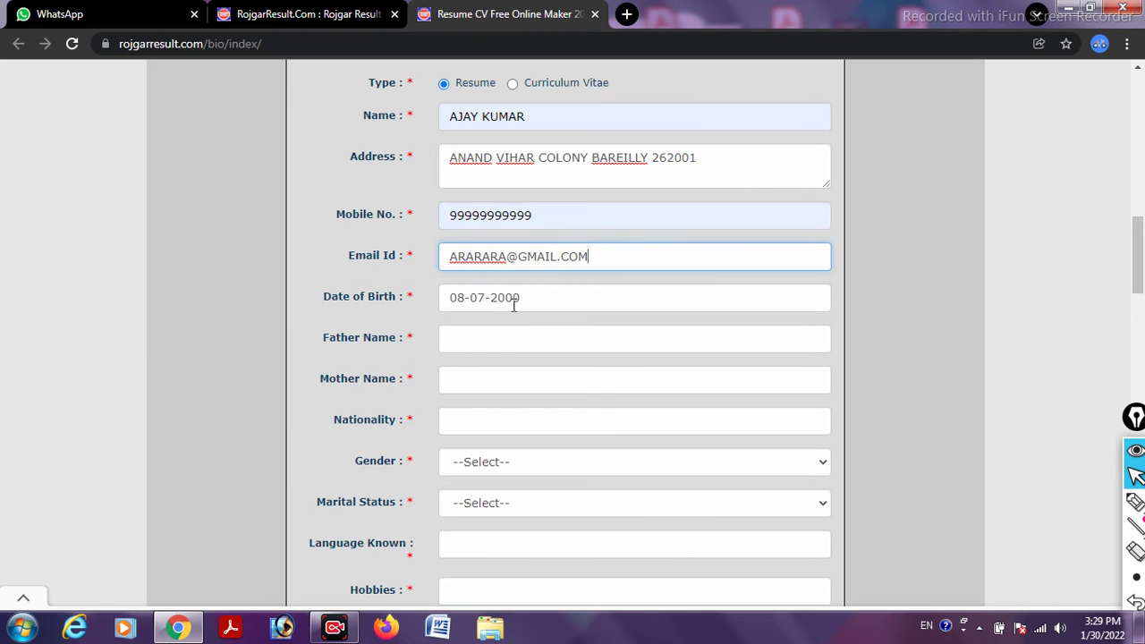
left_click(483, 348)
left_click(494, 380)
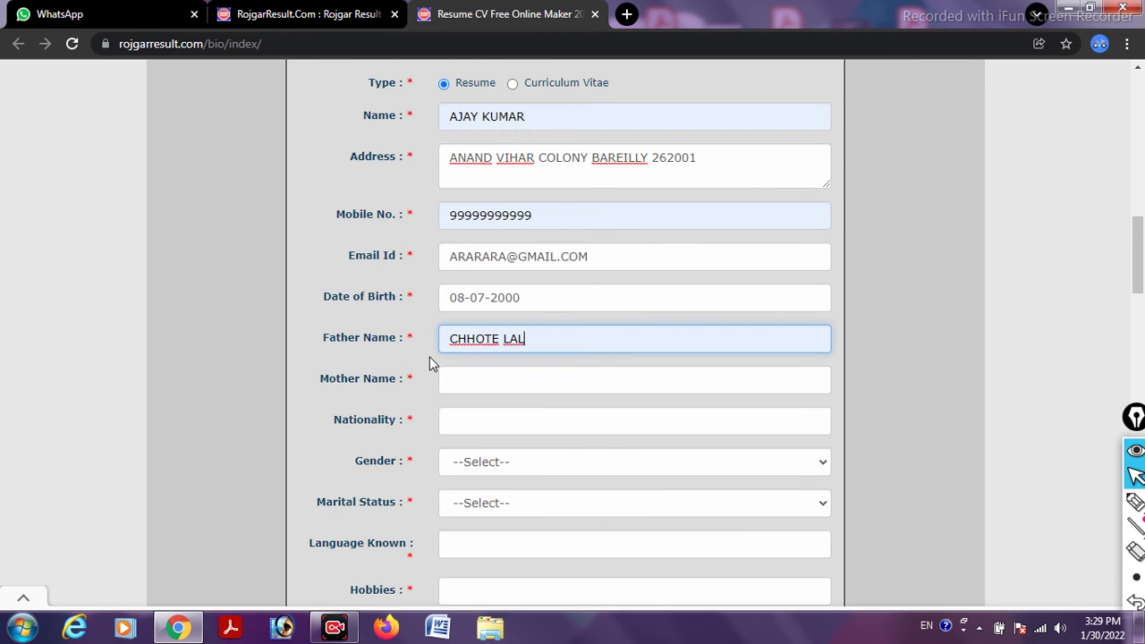
left_click(474, 379)
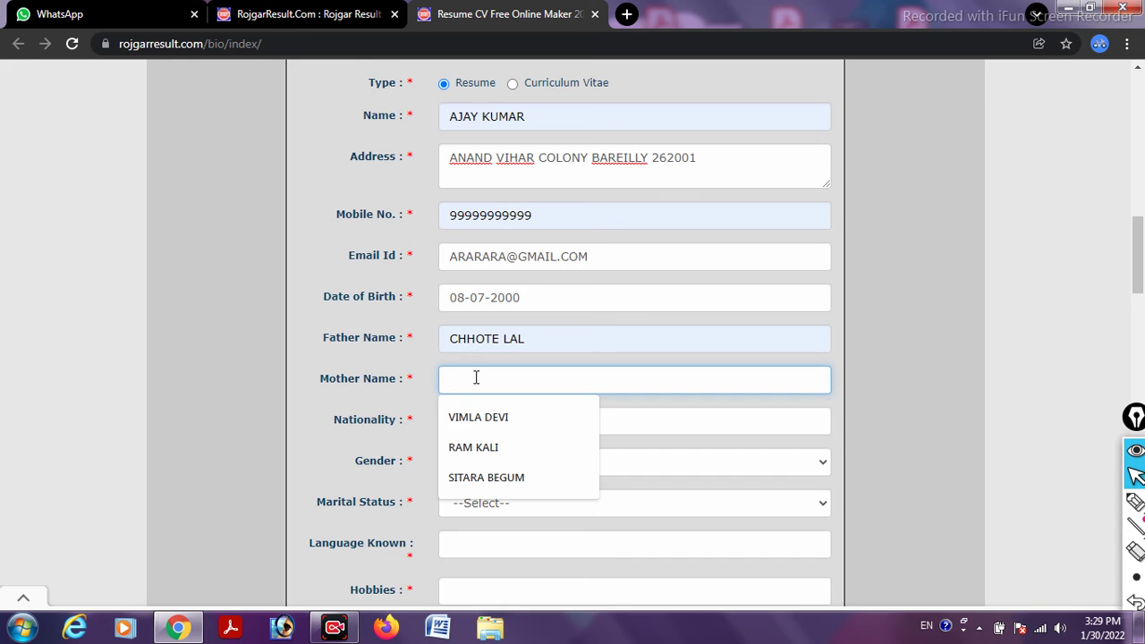
left_click(506, 480)
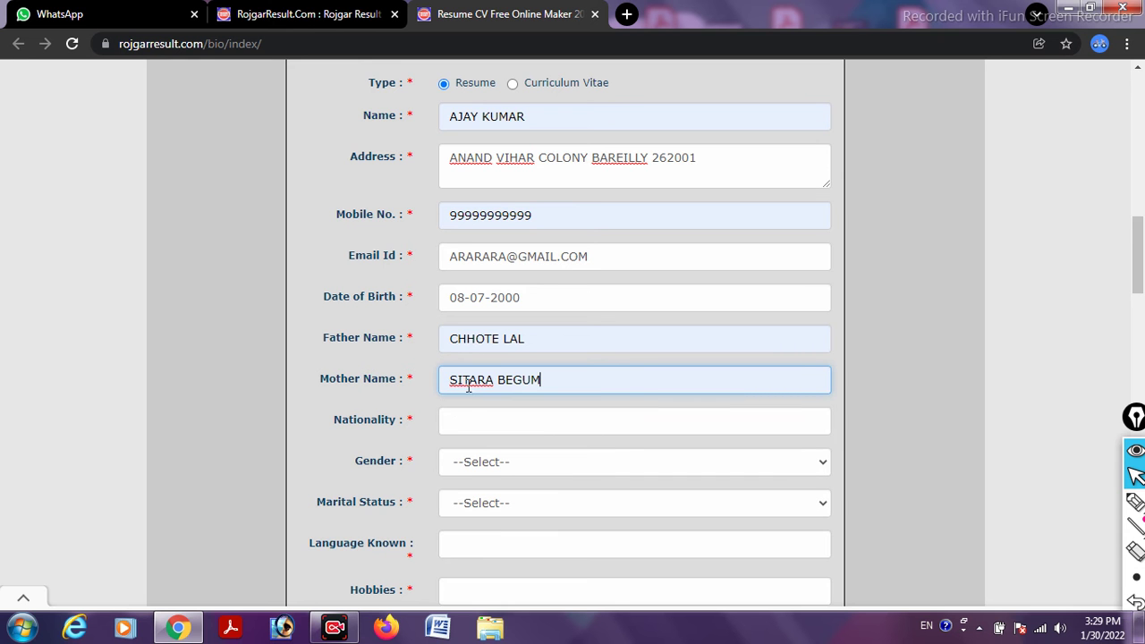
- Enter INDIAN as the nationality and set the gender to Male
scroll(474, 394, "down", 1)
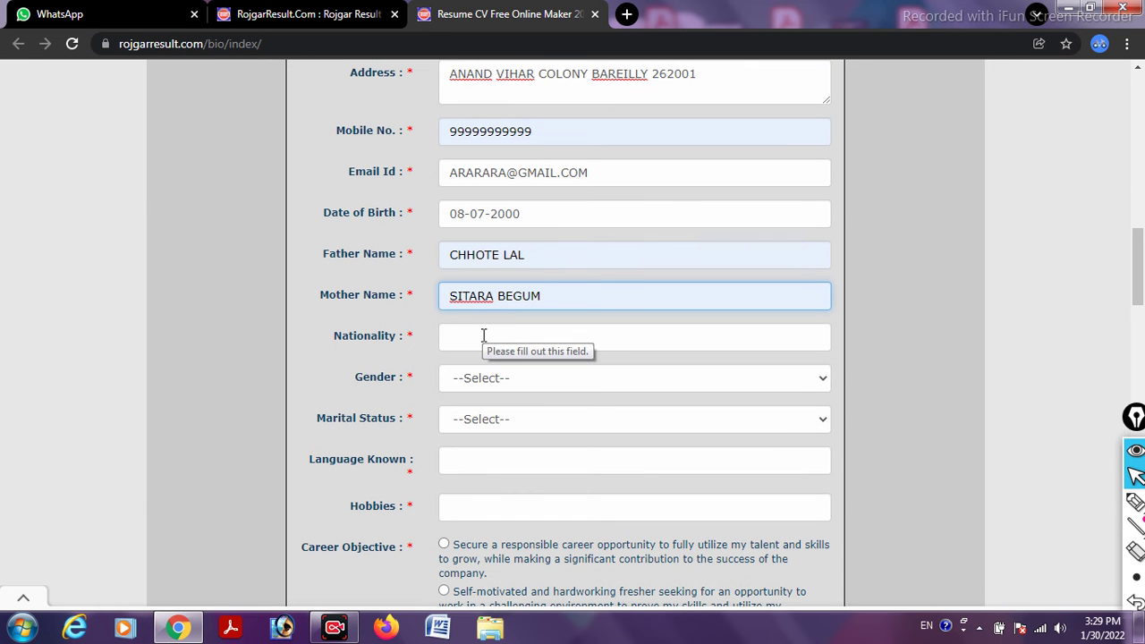
left_click(484, 335)
left_click(473, 386)
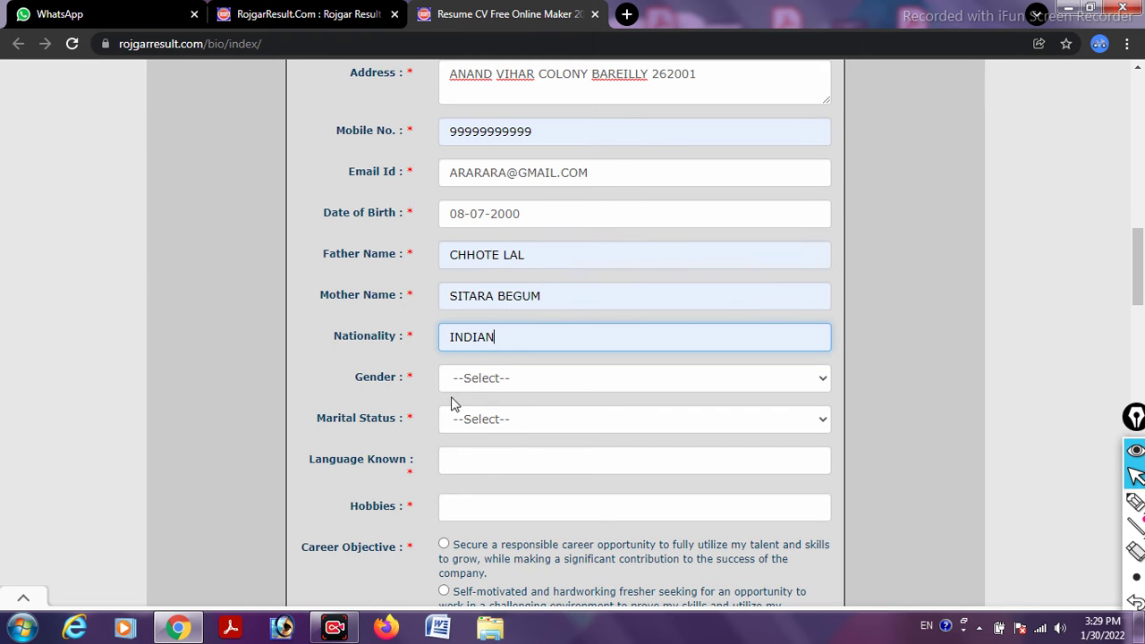
left_click(475, 379)
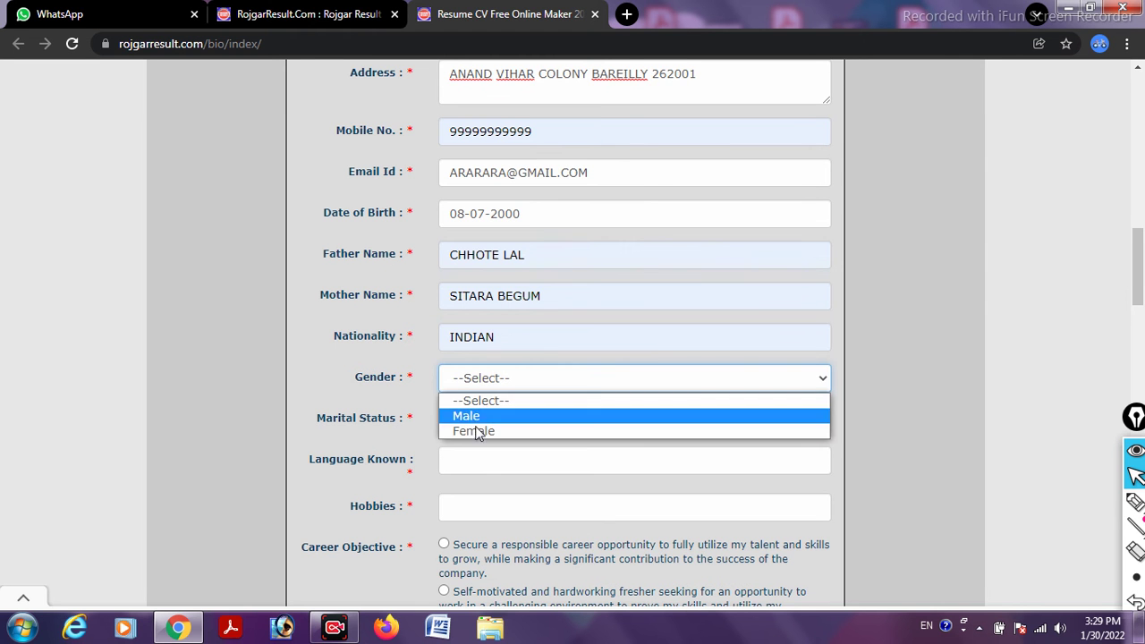
left_click(473, 417)
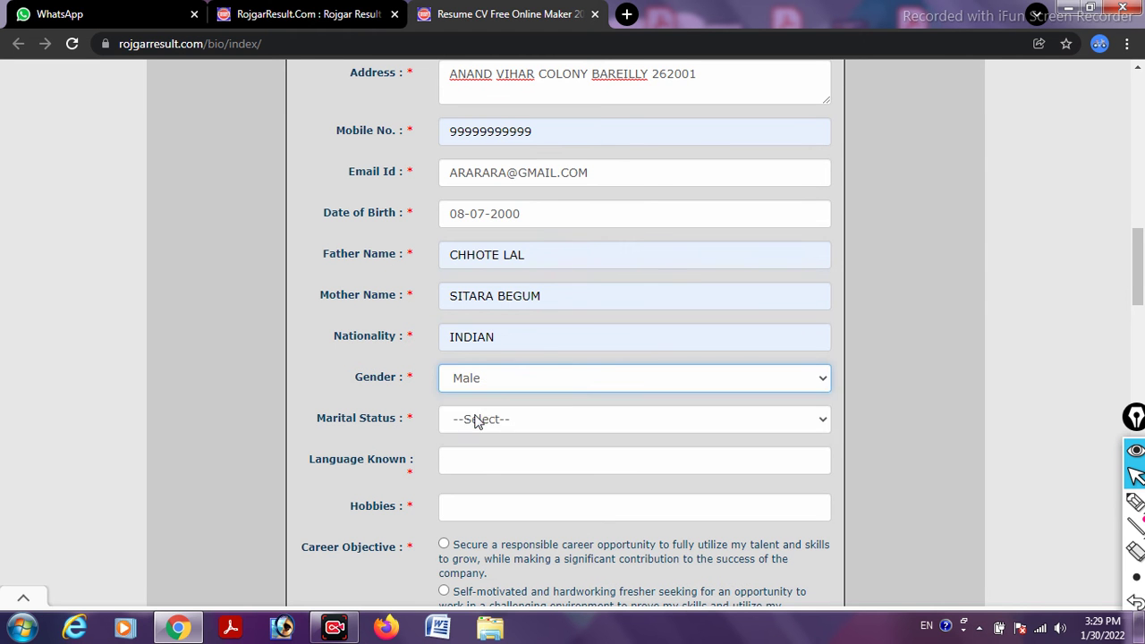
- Set the marital status to Unmarried and enter HINDI ENGLISH as the languages known
scroll(380, 355, "down", 1)
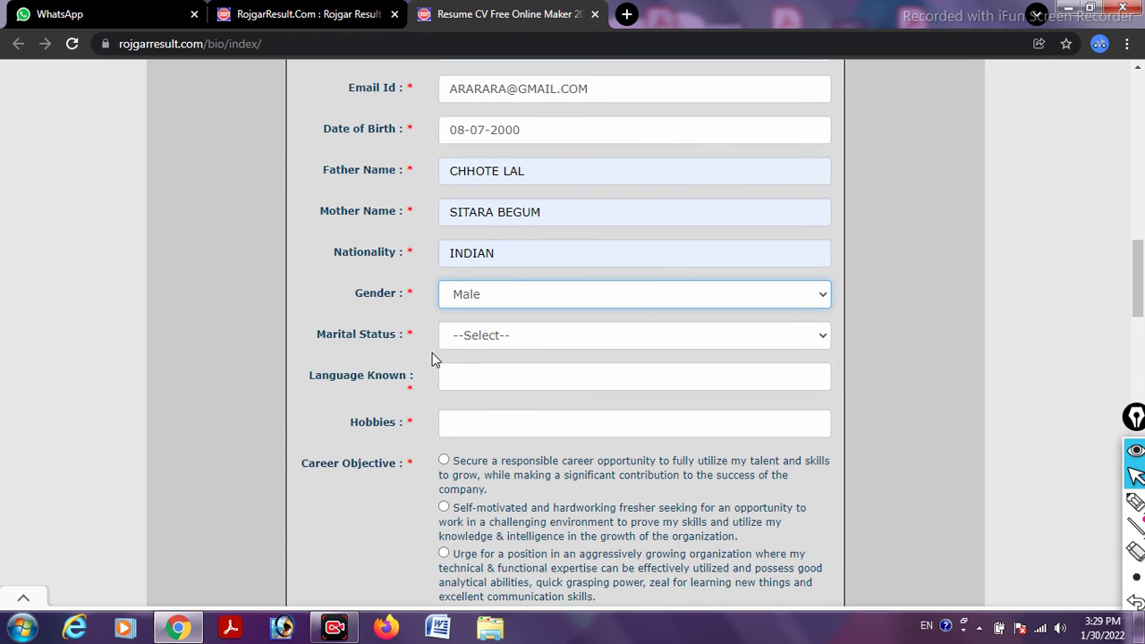
left_click(489, 340)
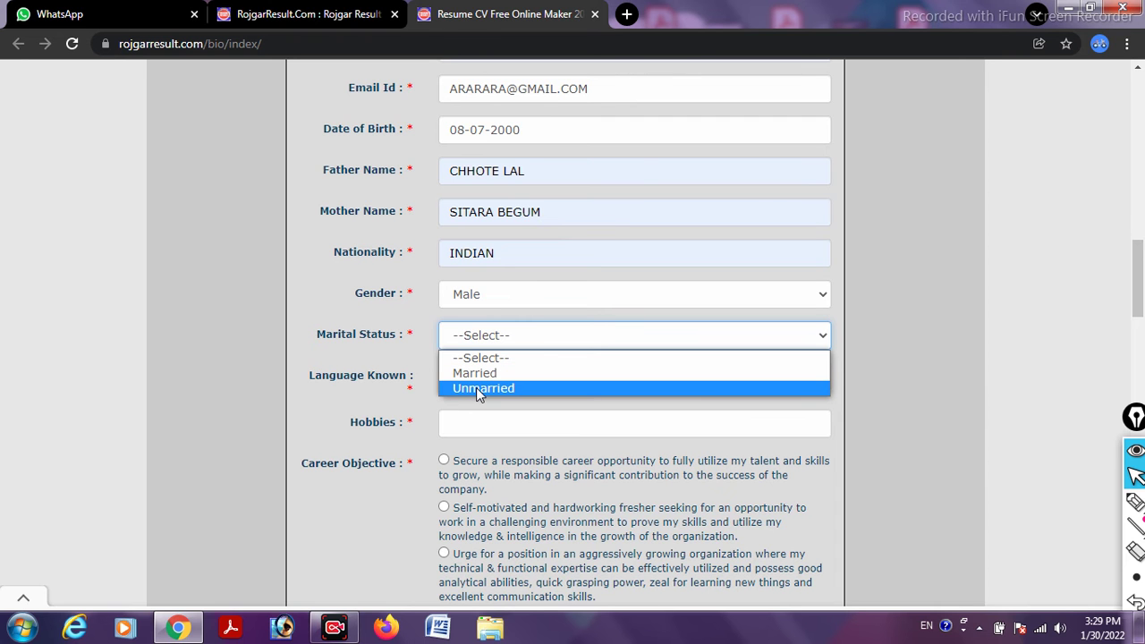
left_click(492, 387)
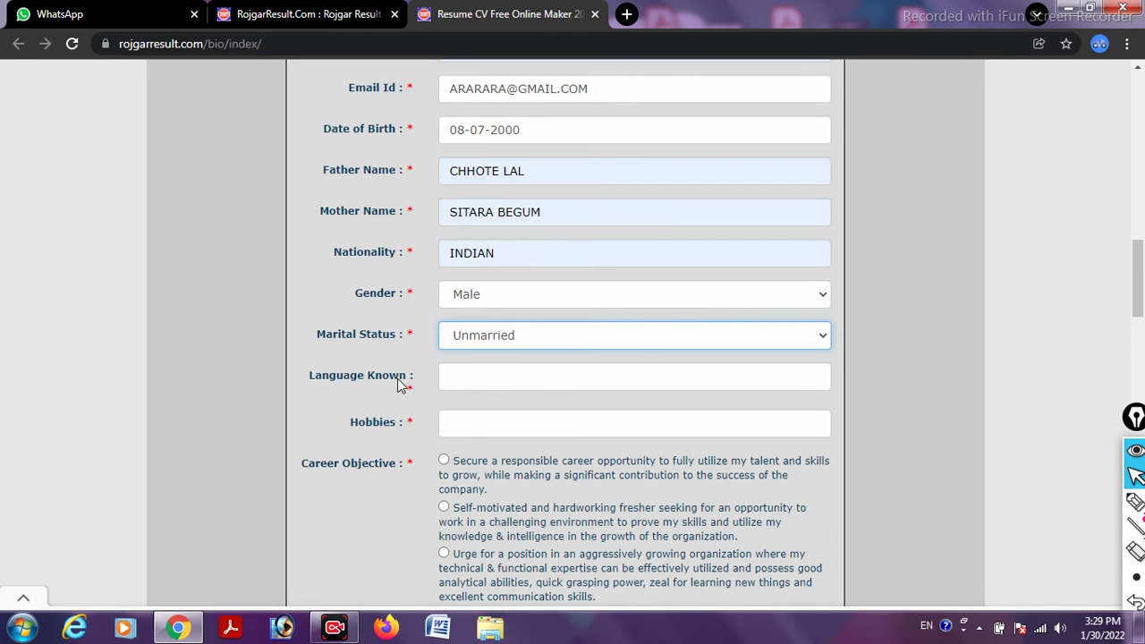
left_click(512, 374)
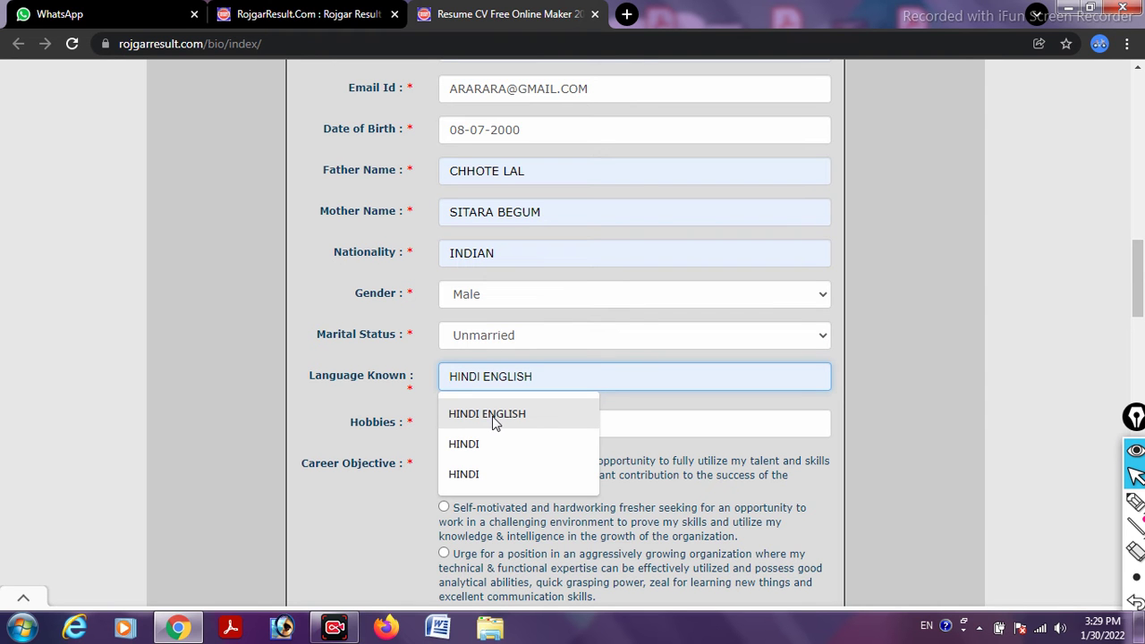
left_click(505, 417)
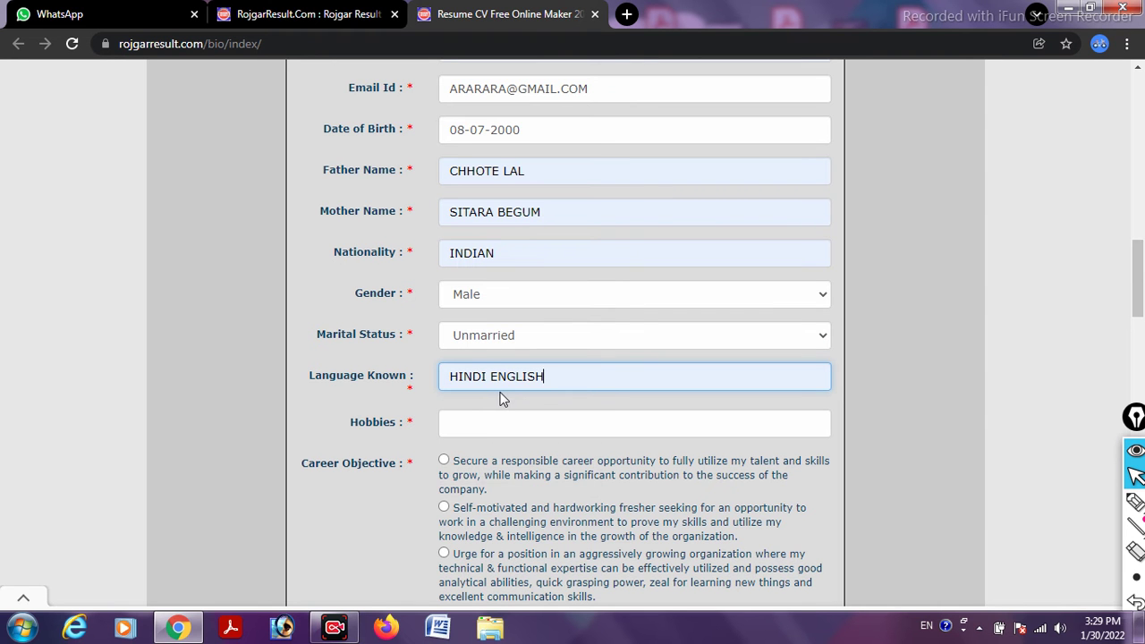
- Enter PLAY CRICKET AND READ as the hobbies in the resume form
scroll(408, 381, "down", 1)
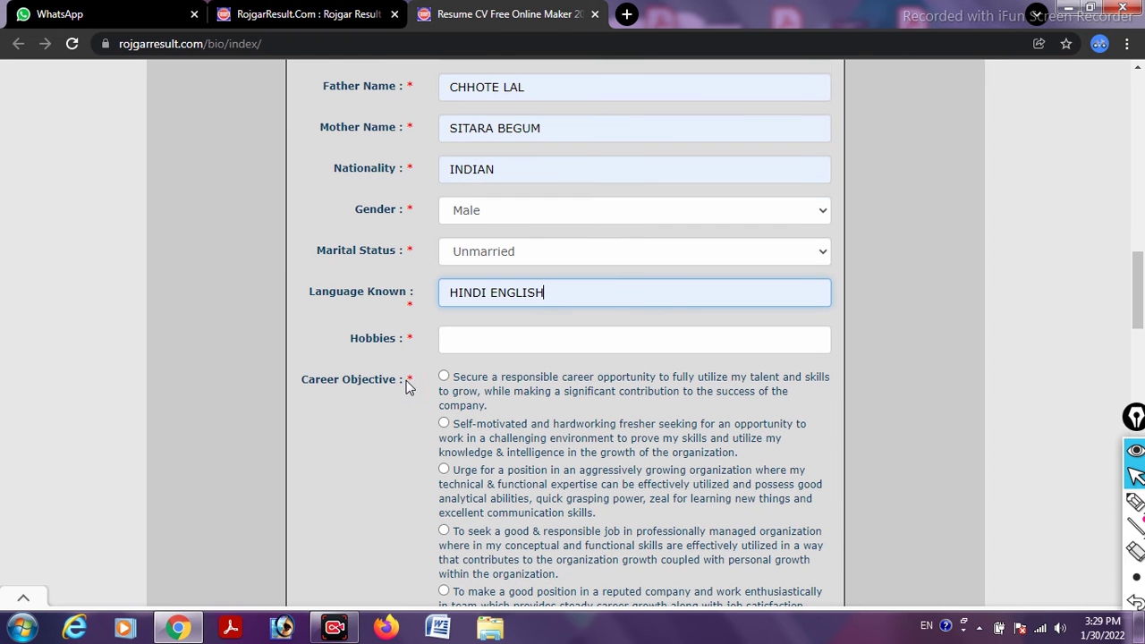
left_click_drag(404, 344, 352, 345)
left_click(482, 345)
left_click(483, 344)
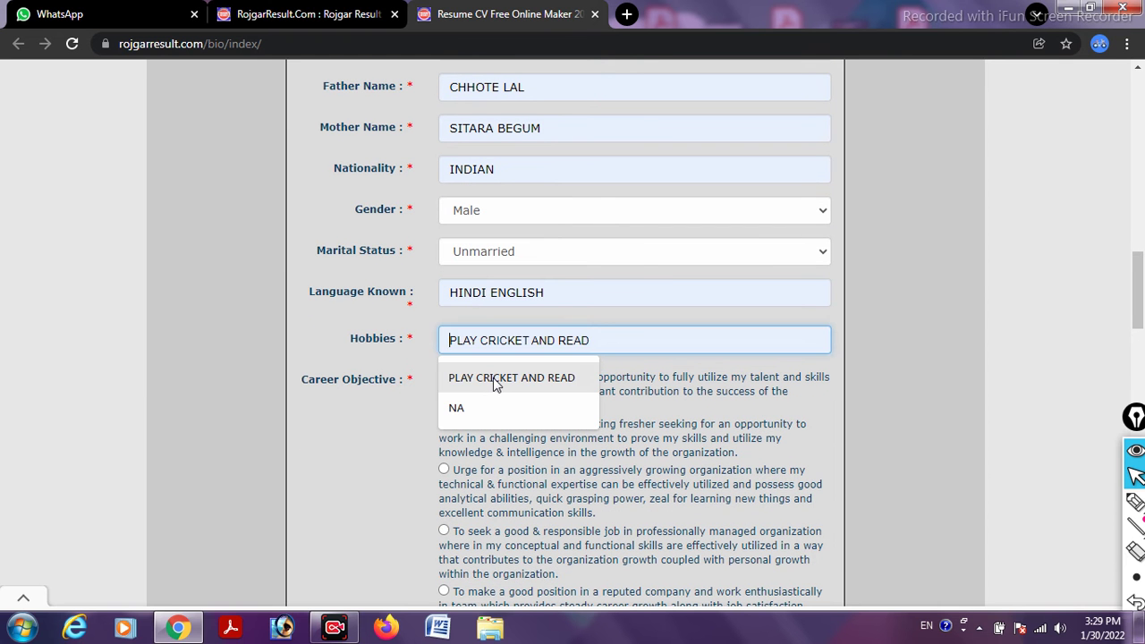
left_click(493, 377)
left_click(453, 367)
scroll(415, 390, "down", 1)
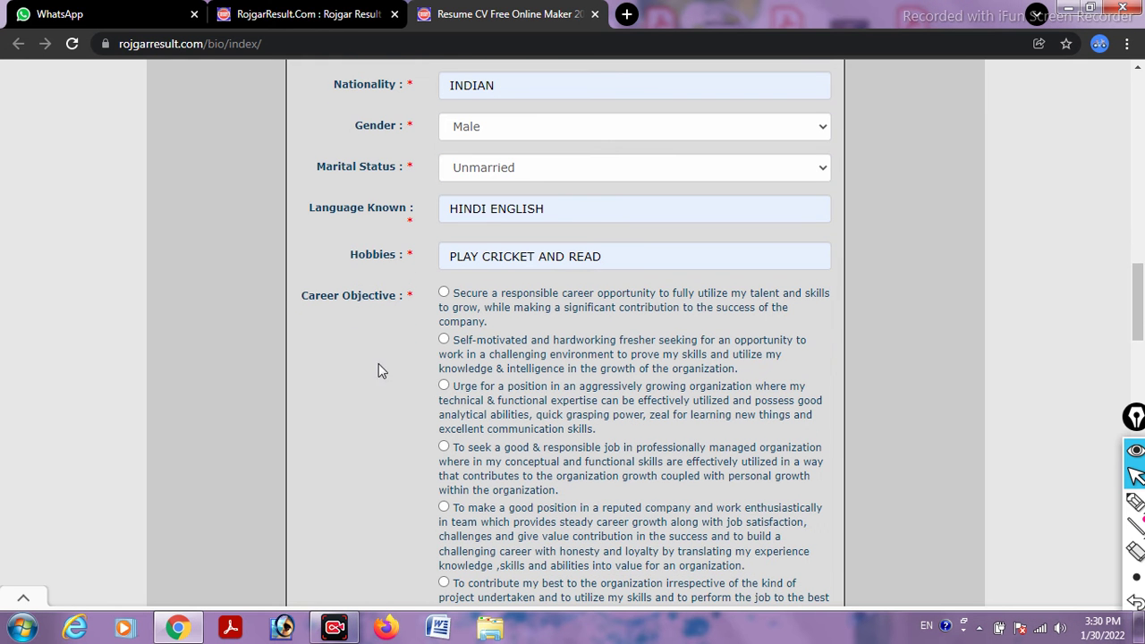
- Select the career objective that begins "To contribute my best to the organization irrespective of the kind of project undertaken"
left_click_drag(295, 295, 391, 304)
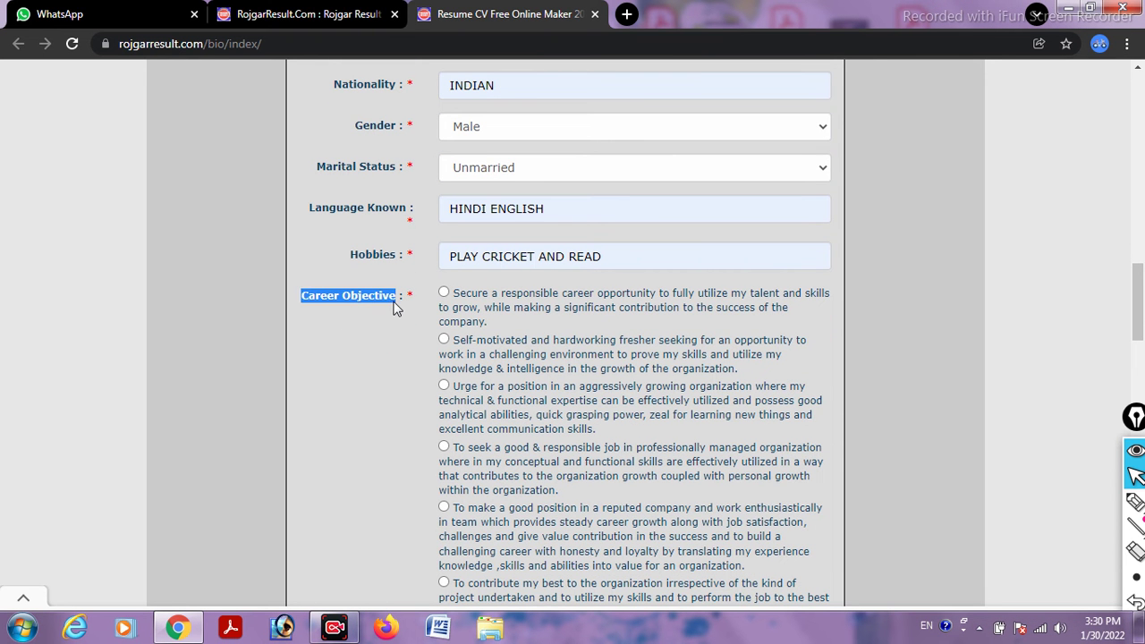
left_click(398, 333)
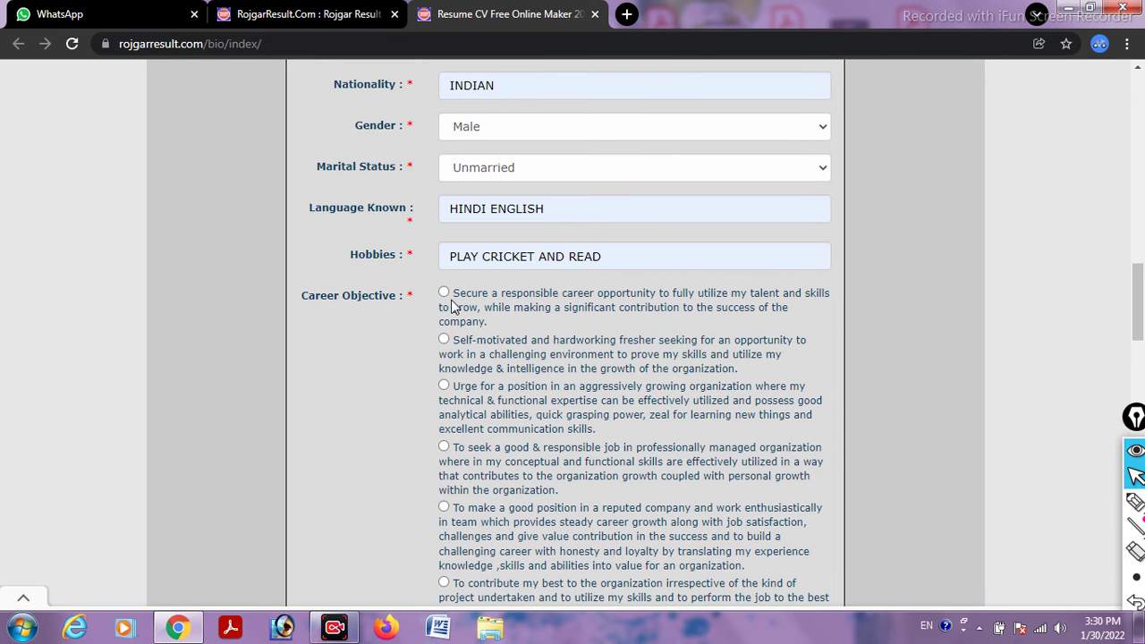
scroll(452, 301, "down", 2)
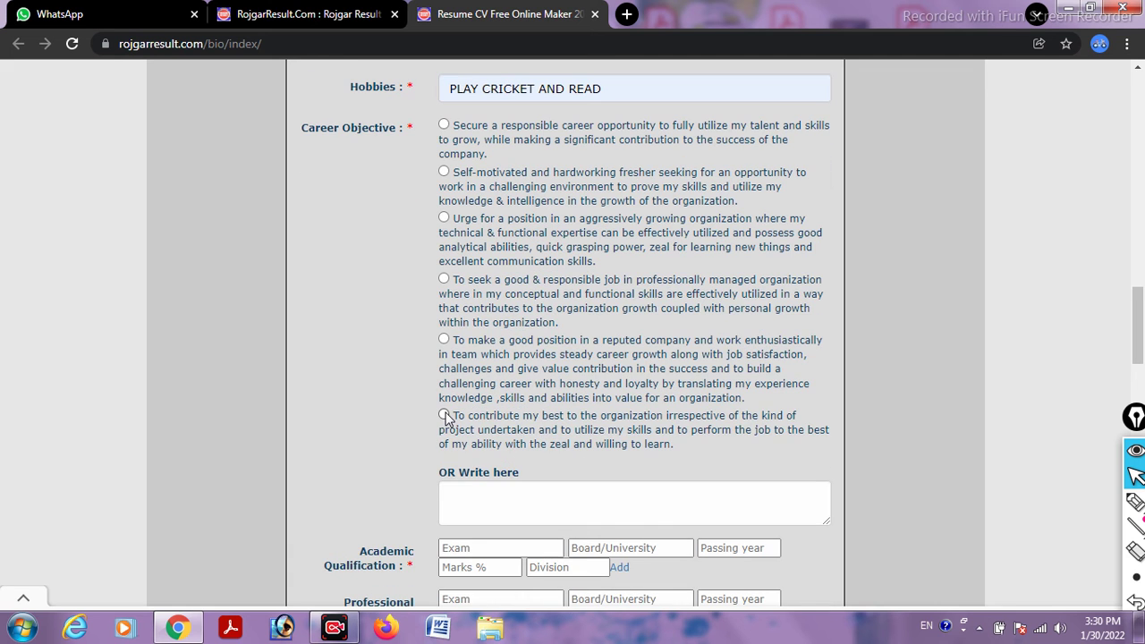
scroll(522, 427, "down", 1)
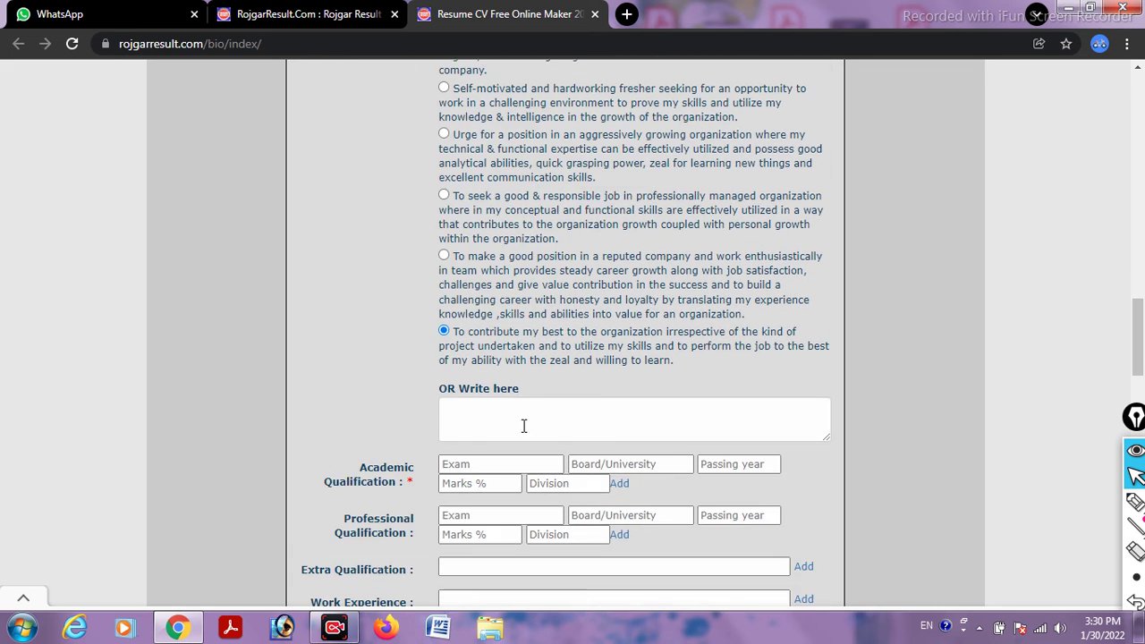
left_click(486, 414)
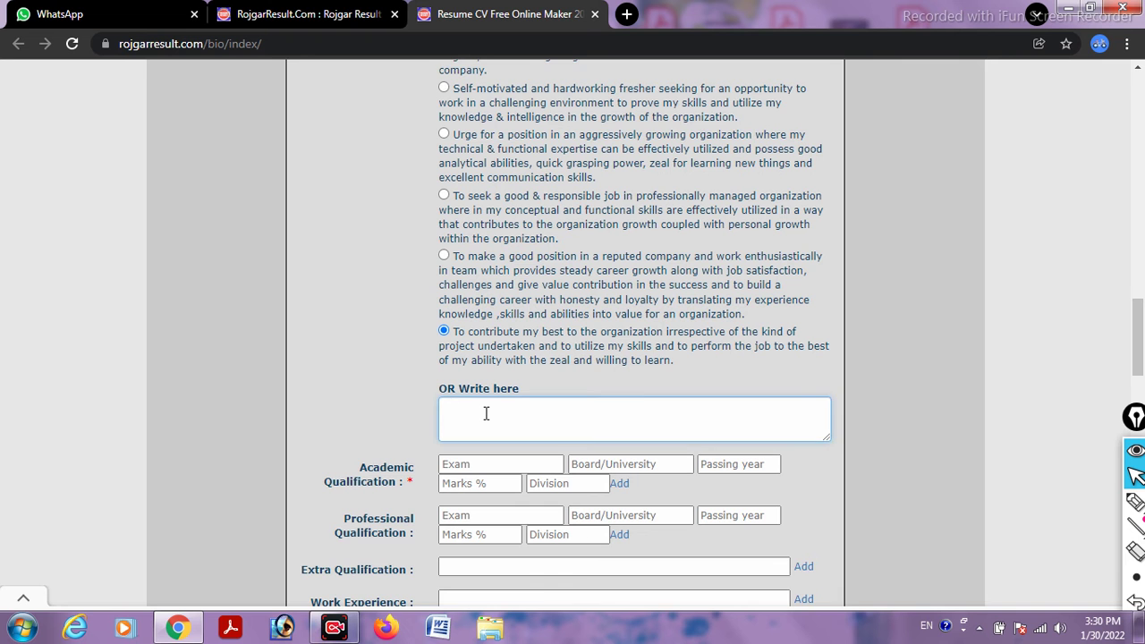
scroll(486, 413, "down", 1)
left_click(389, 331)
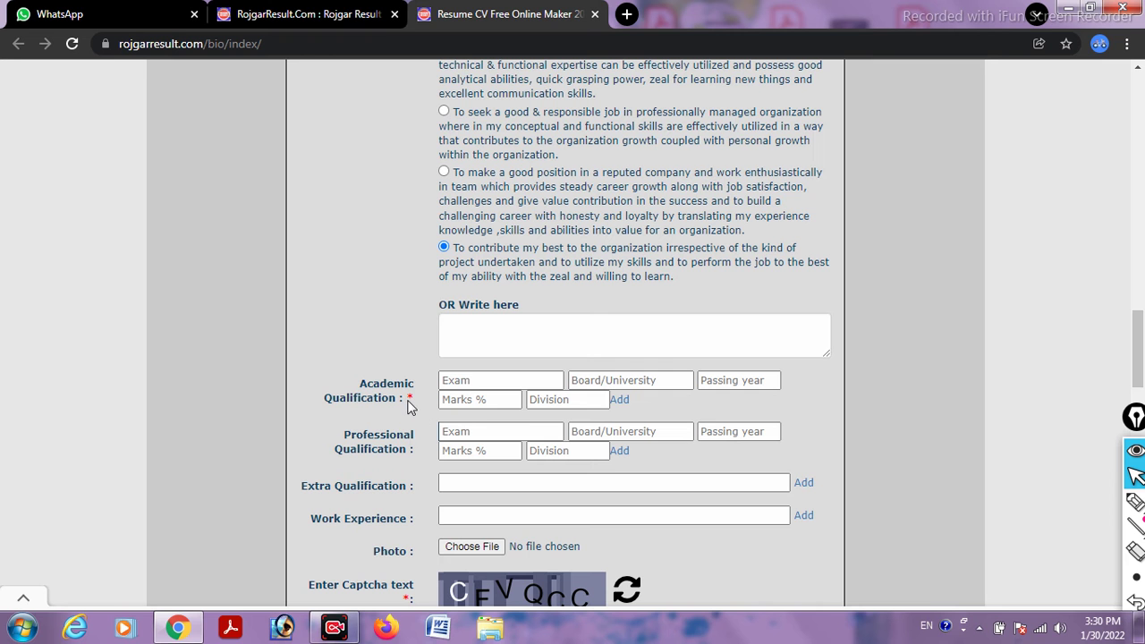
- Enter 10 as the first academic qualification's exam, with UP BOARD as the board and 2014 as the passing year
left_click(482, 379)
left_click(476, 414)
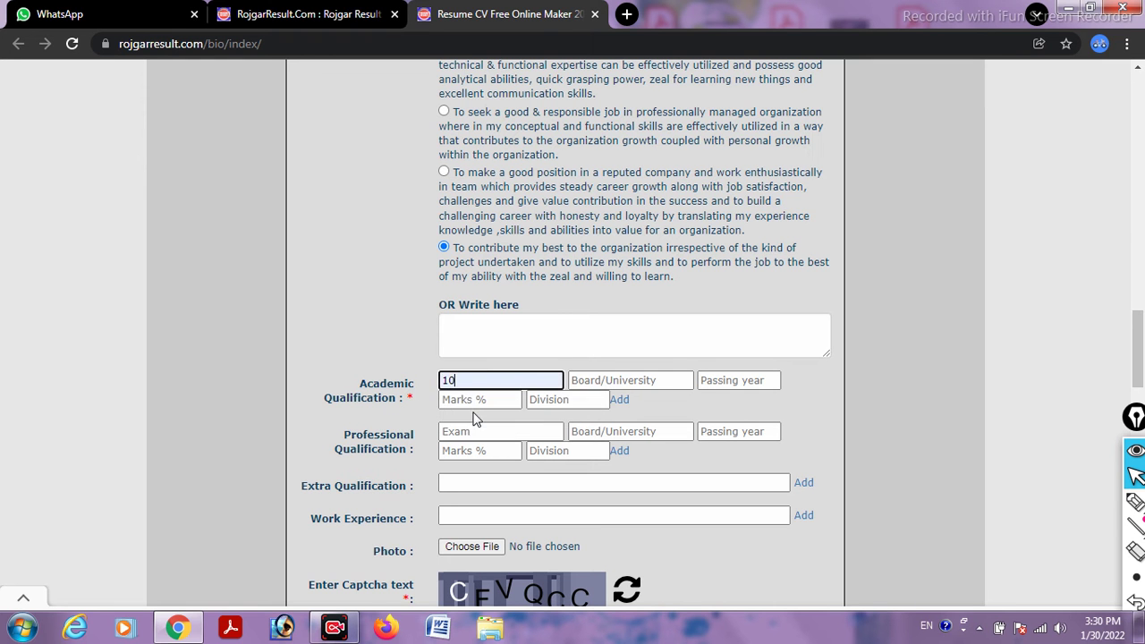
left_click(587, 383)
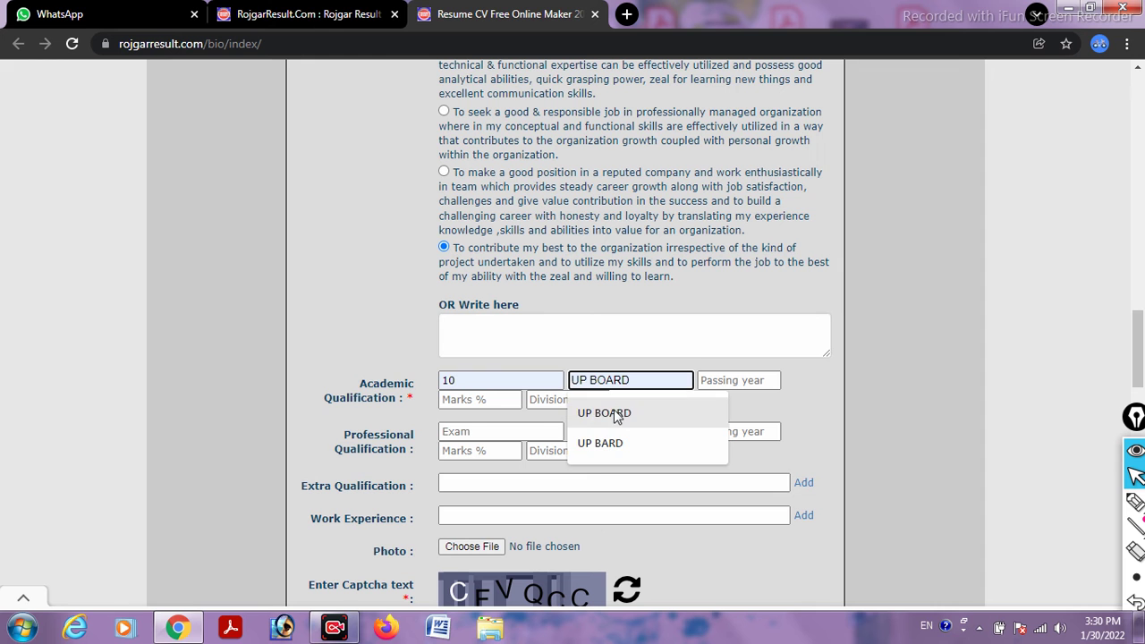
left_click(616, 417)
left_click(648, 412)
left_click(732, 380)
left_click(727, 413)
left_click(651, 417)
- Set the class 10 qualification's marks to 70.33 percent and its division to 1
left_click(476, 399)
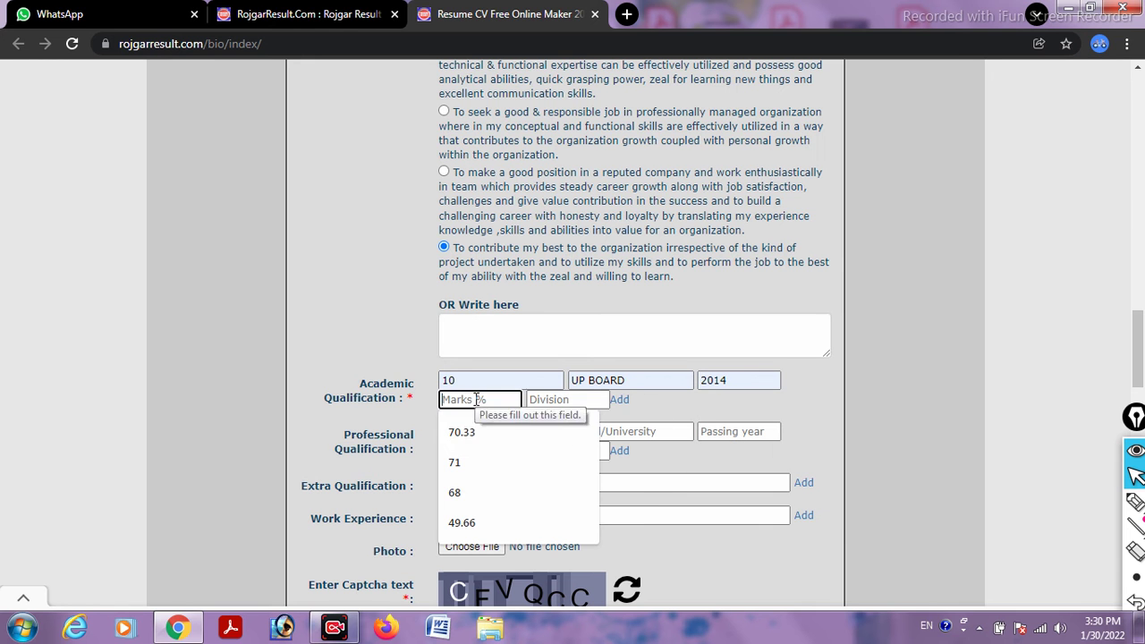
left_click(476, 428)
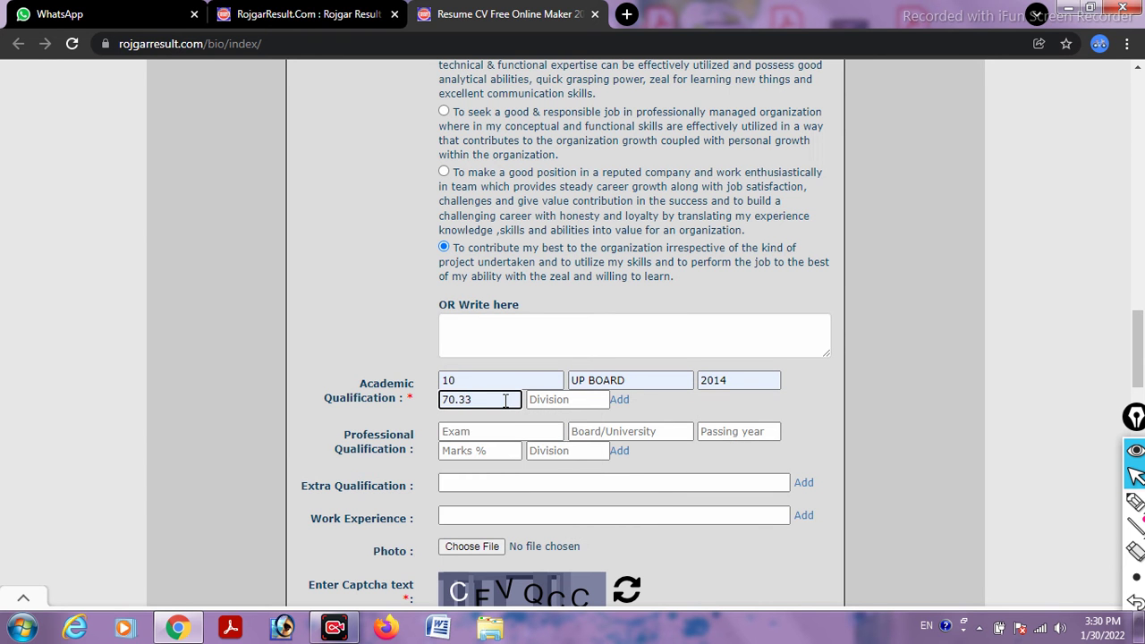
left_click(561, 399)
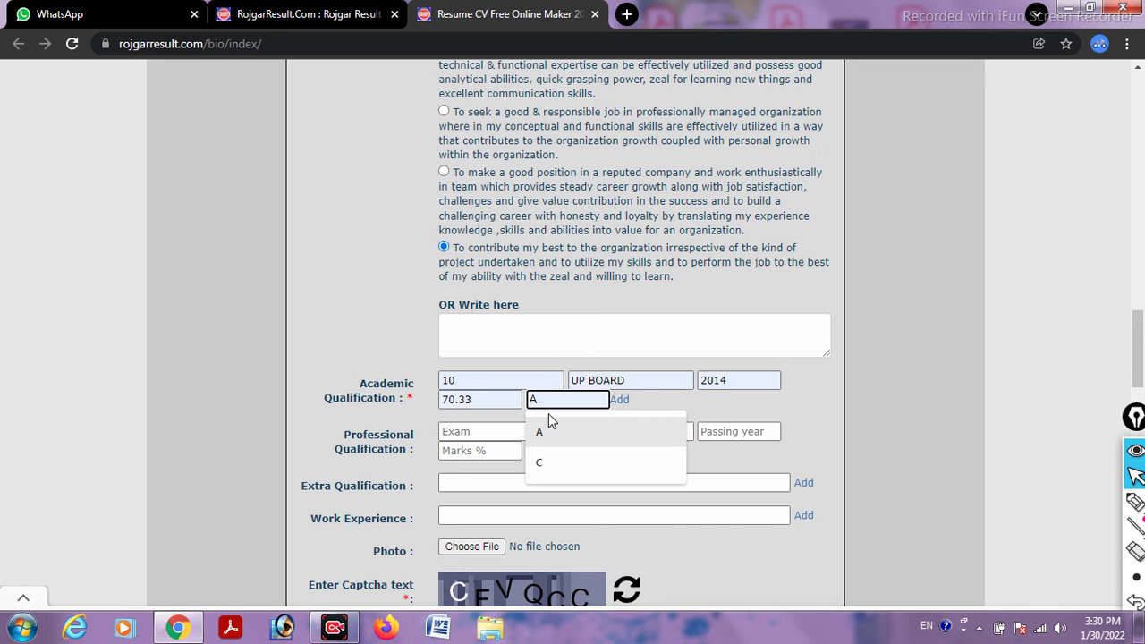
type("1")
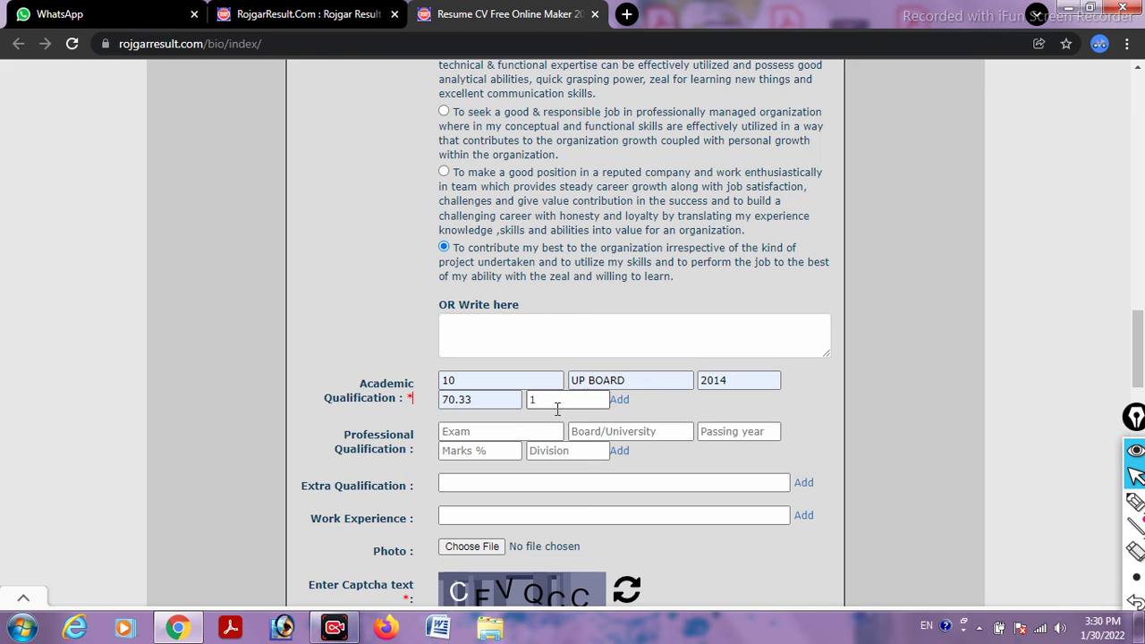
- Add a second academic qualification with exam 12, board UP BOARD and passing year 2016
left_click(617, 404)
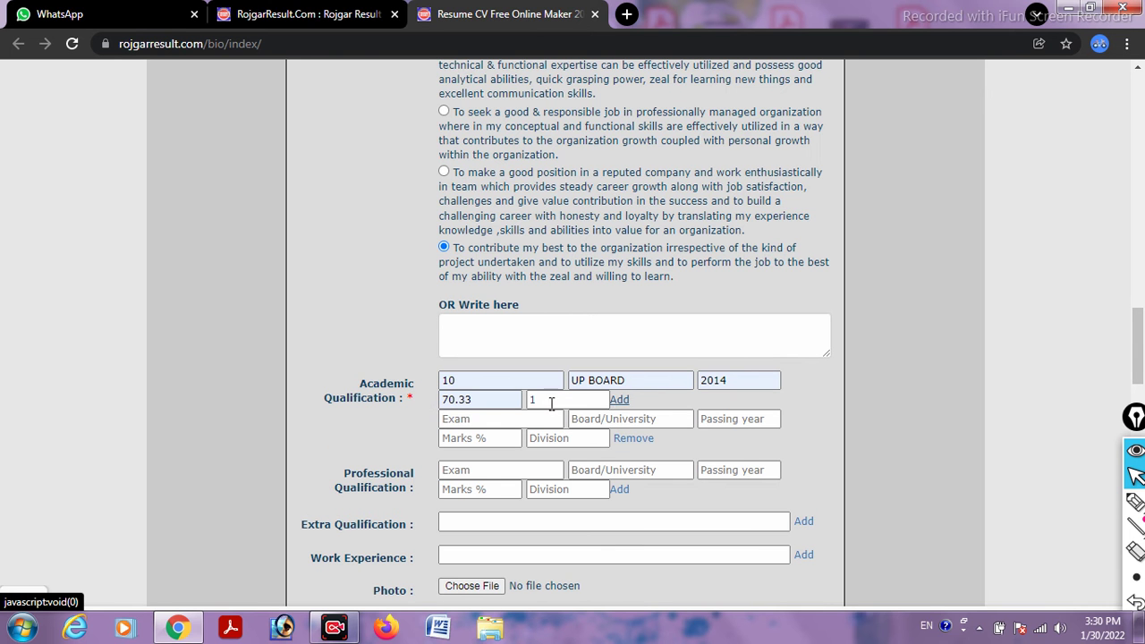
left_click(465, 418)
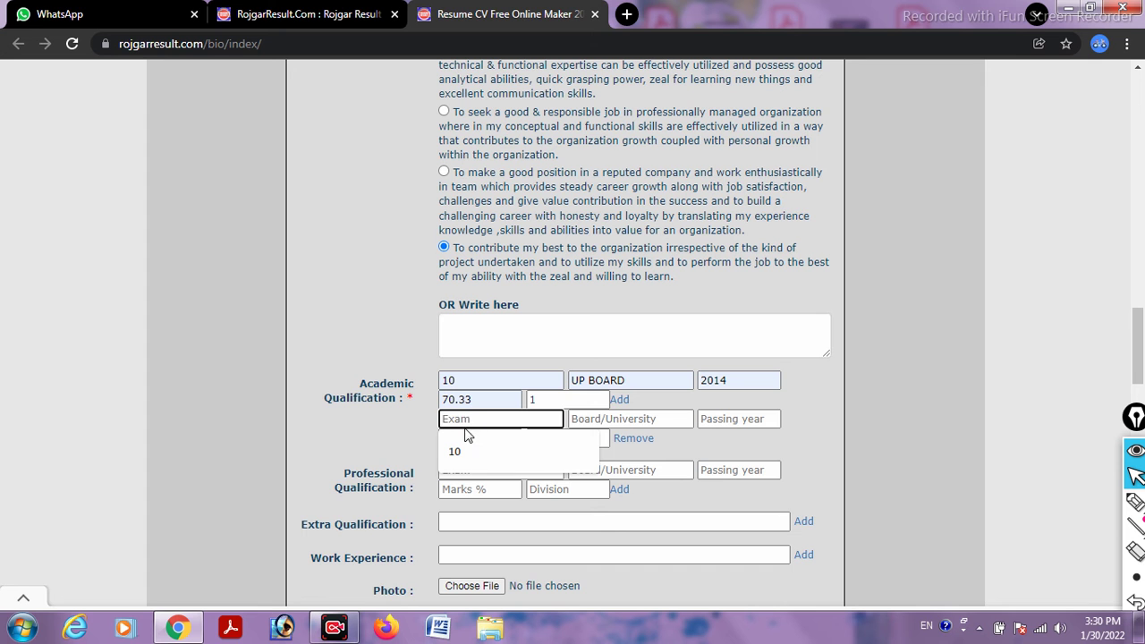
type("12")
left_click(601, 419)
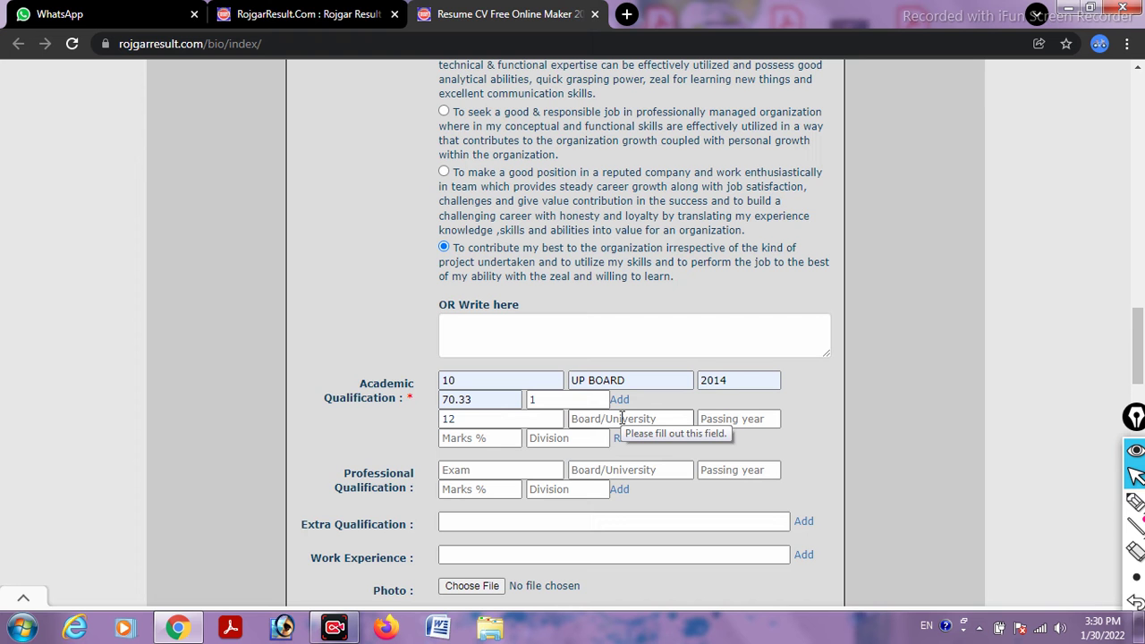
left_click(622, 419)
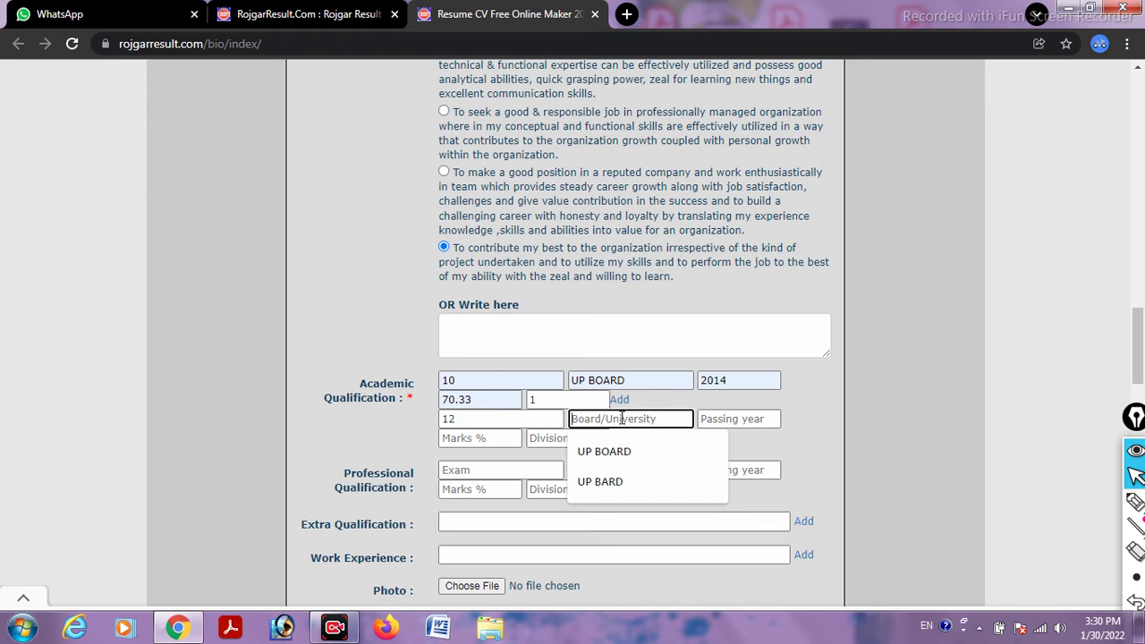
left_click(605, 452)
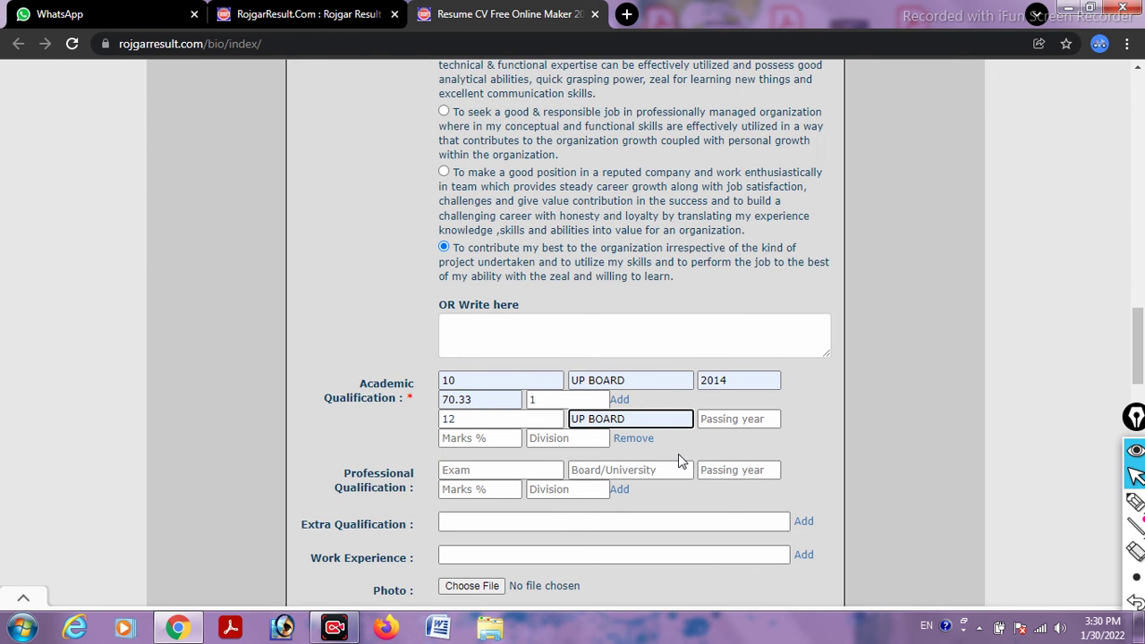
left_click(725, 419)
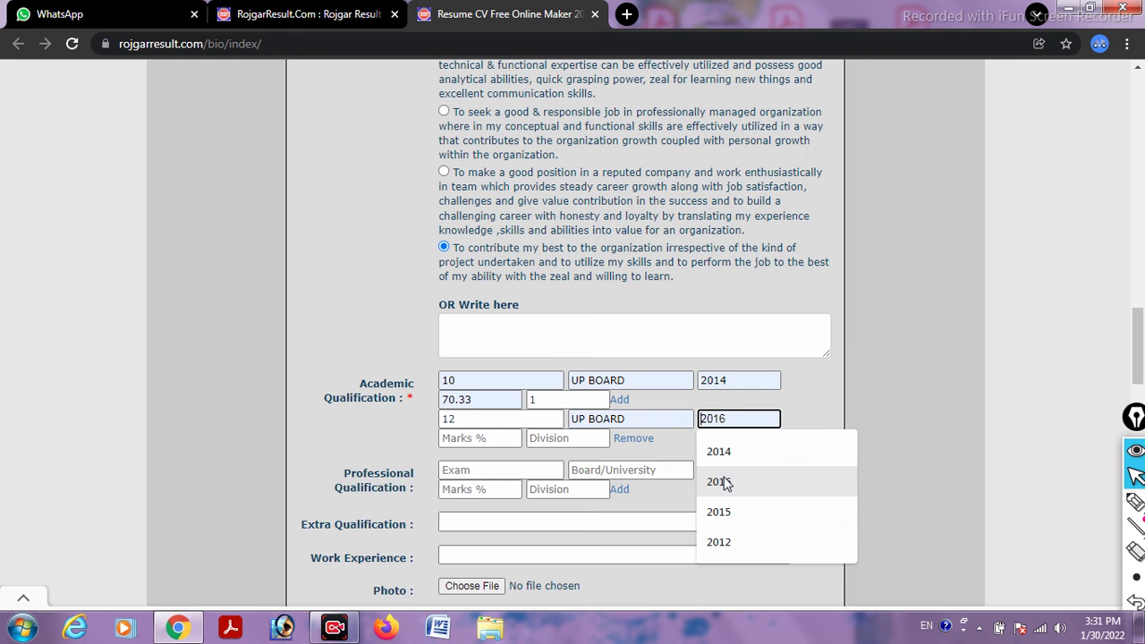
left_click(723, 478)
- Set the class 12 qualification's marks to 68 percent and its division to 1
left_click(477, 438)
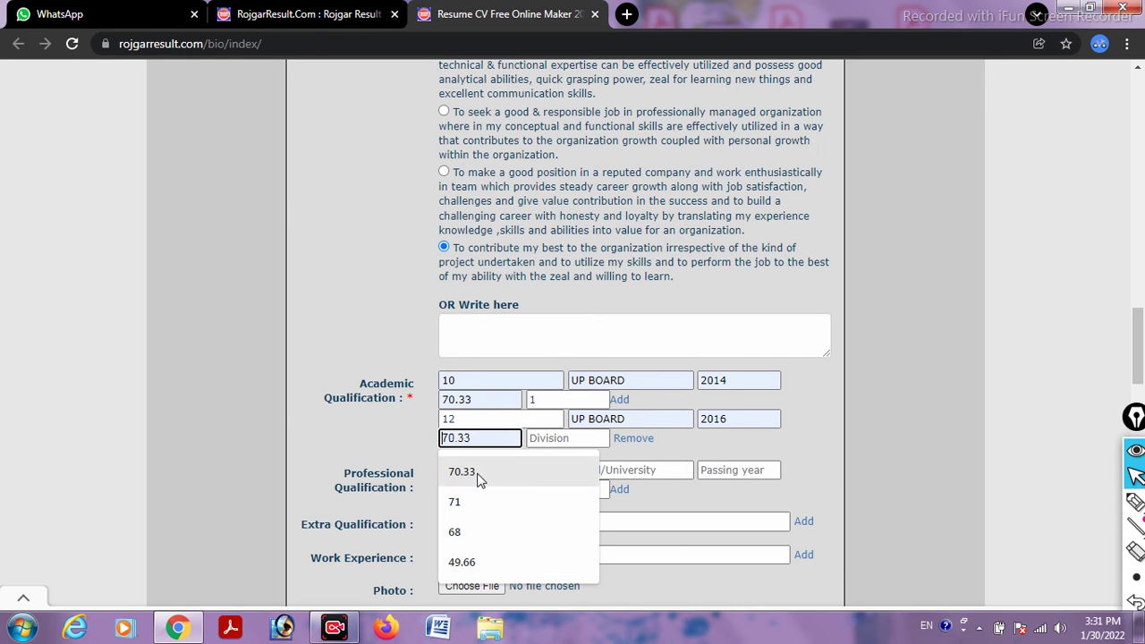
left_click(472, 535)
left_click(552, 438)
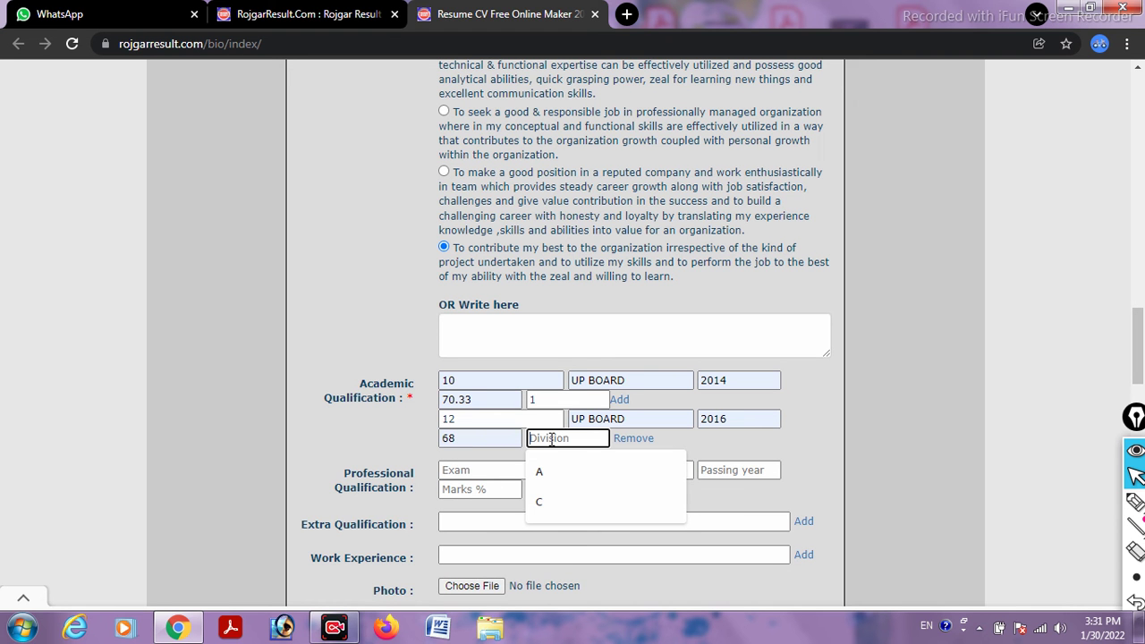
type("1")
left_click(551, 457)
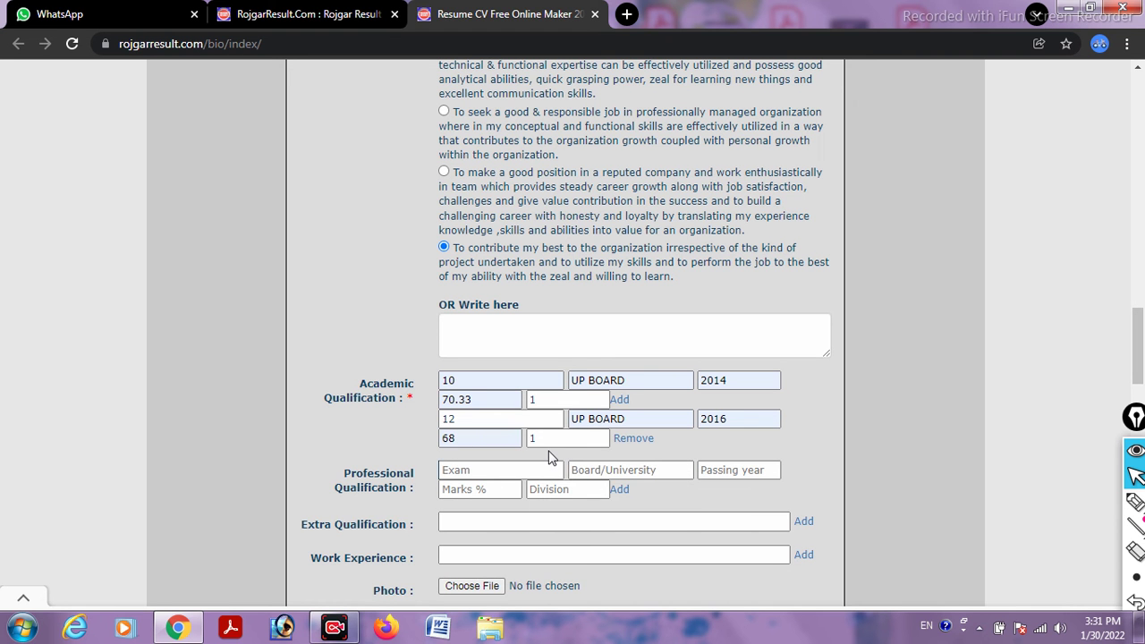
- Enter BSC AG as the professional qualification, with MJPRU as the university and 2020 as the passing year
scroll(617, 429, "down", 1)
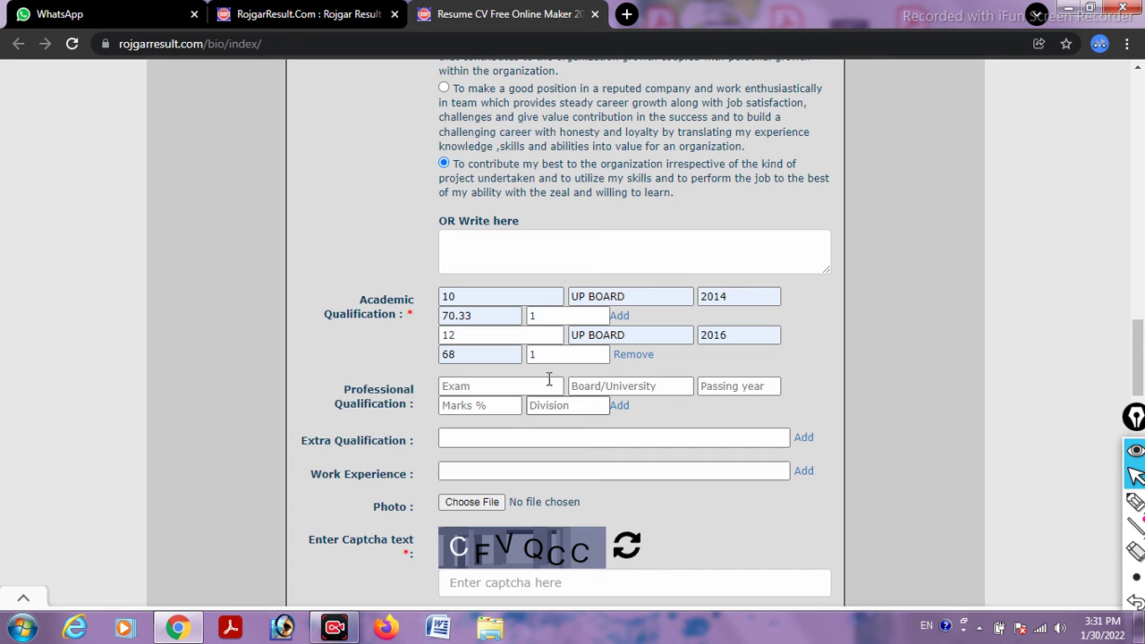
left_click(481, 386)
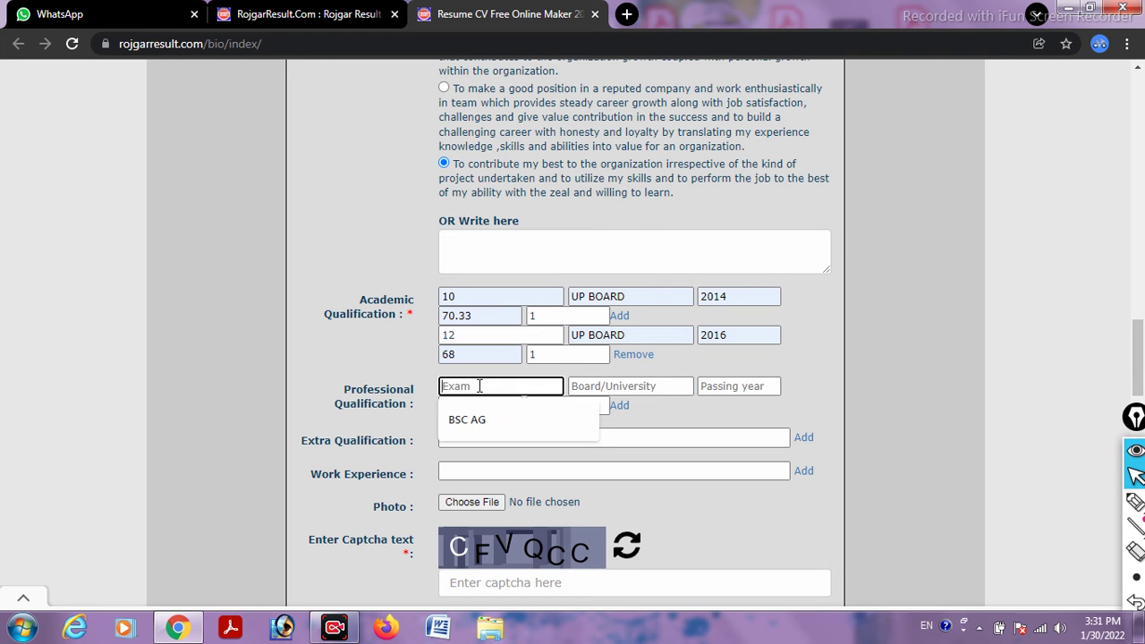
left_click(493, 418)
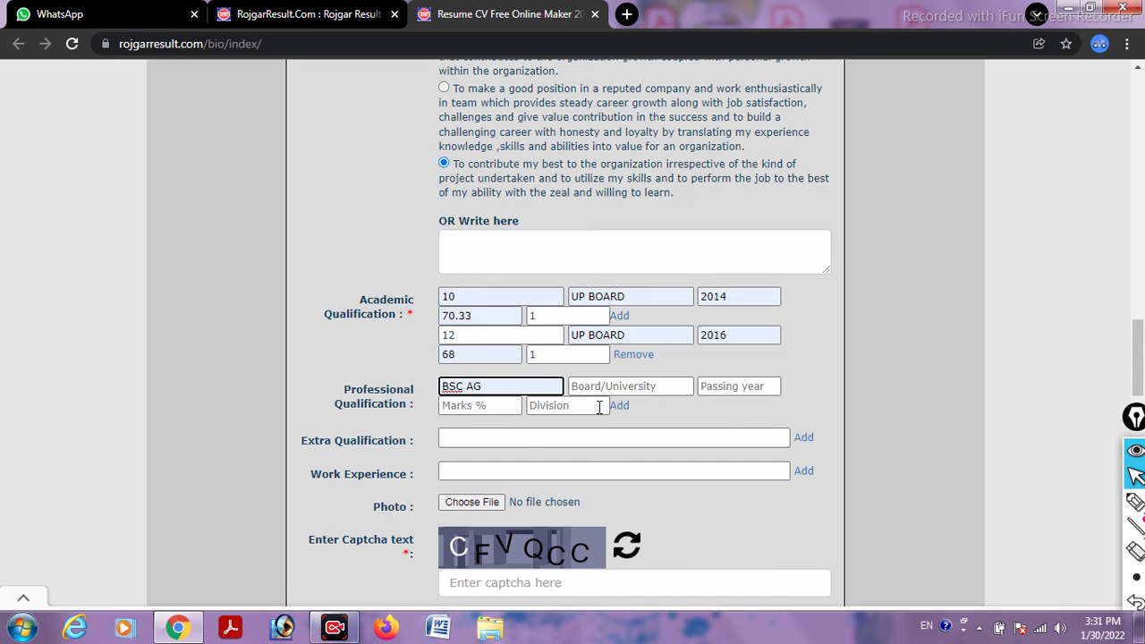
left_click(618, 386)
left_click(598, 427)
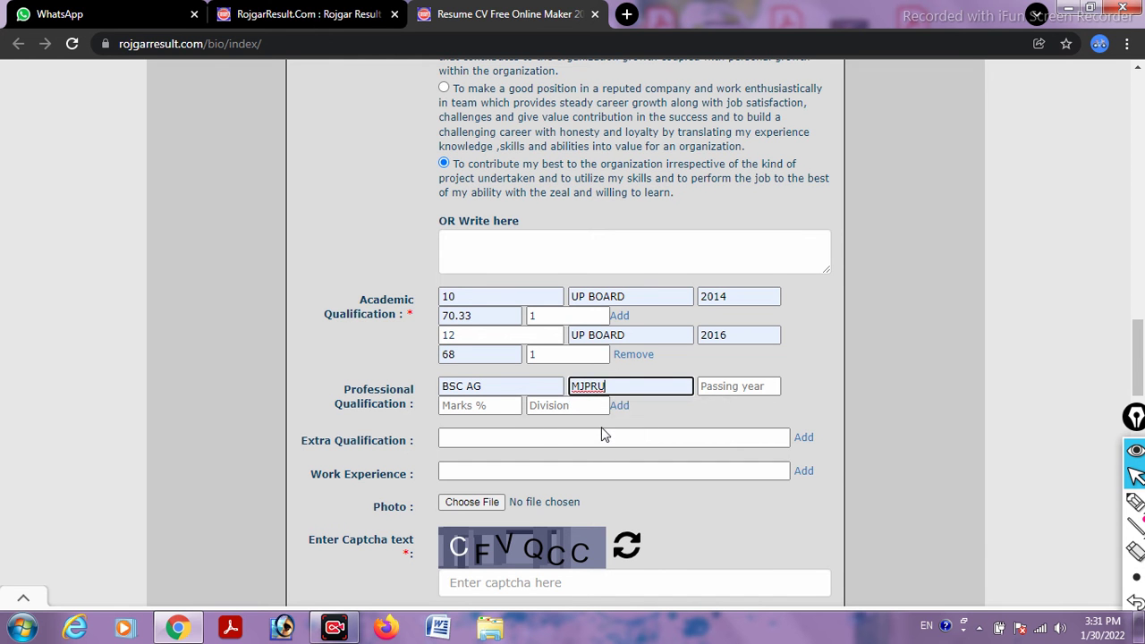
left_click(733, 388)
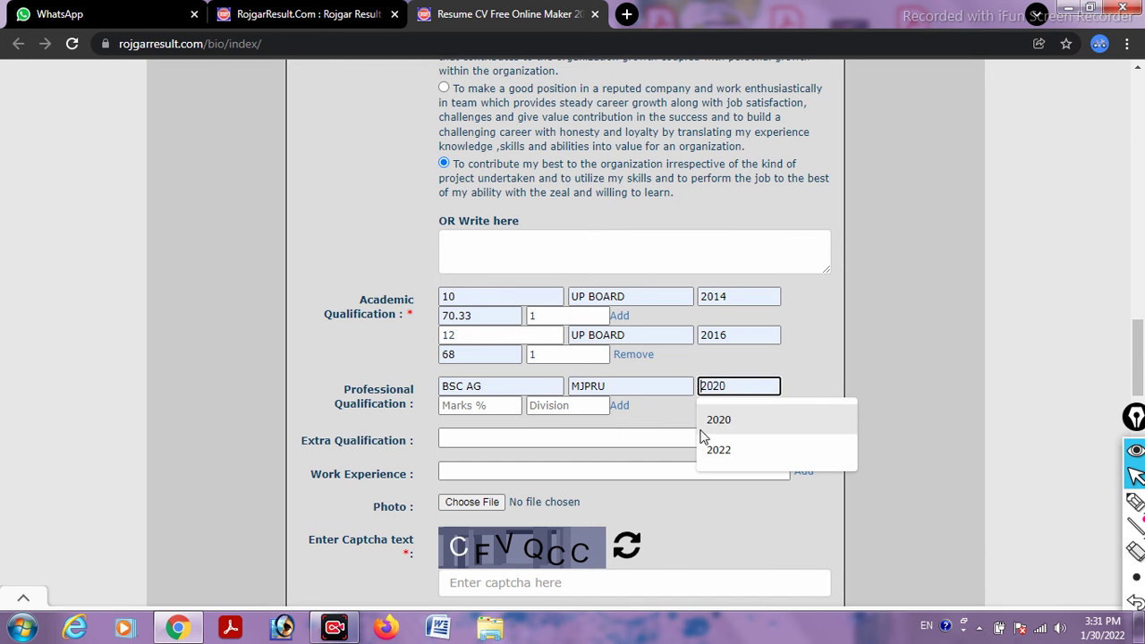
left_click(720, 419)
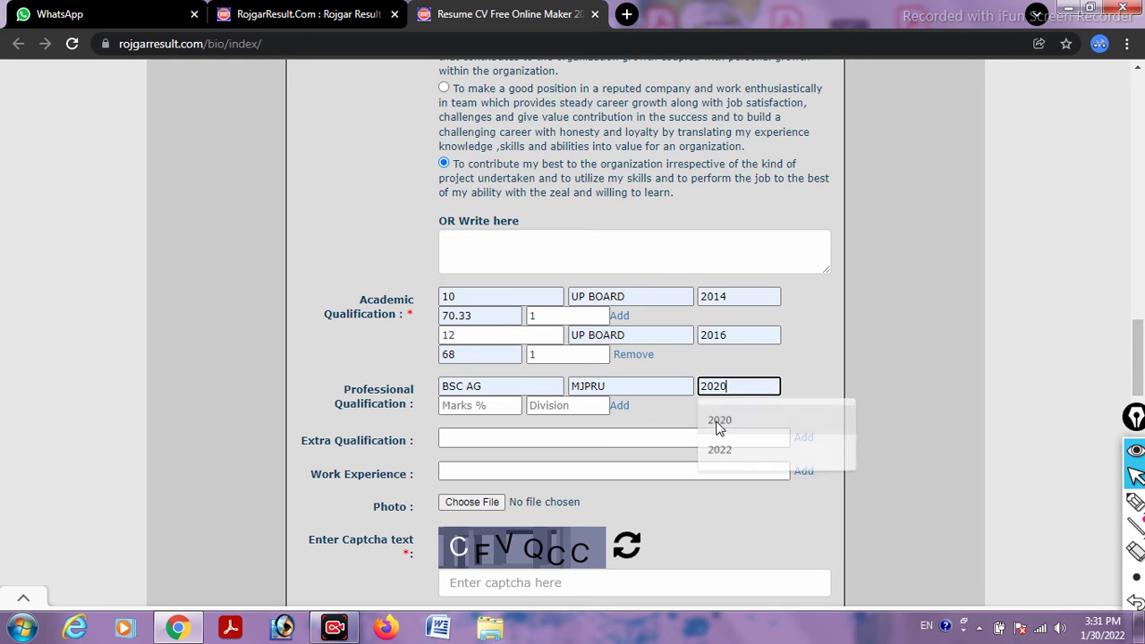
- Set the BSC AG qualification's marks to 5.9 and its division to B
left_click(475, 407)
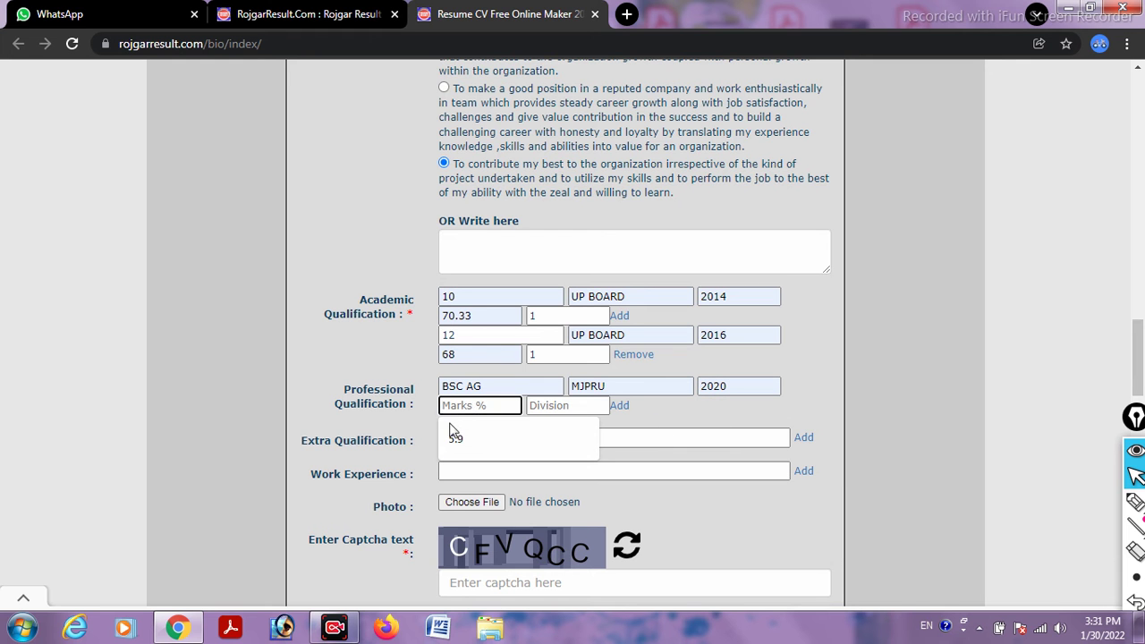
left_click(474, 438)
left_click(547, 405)
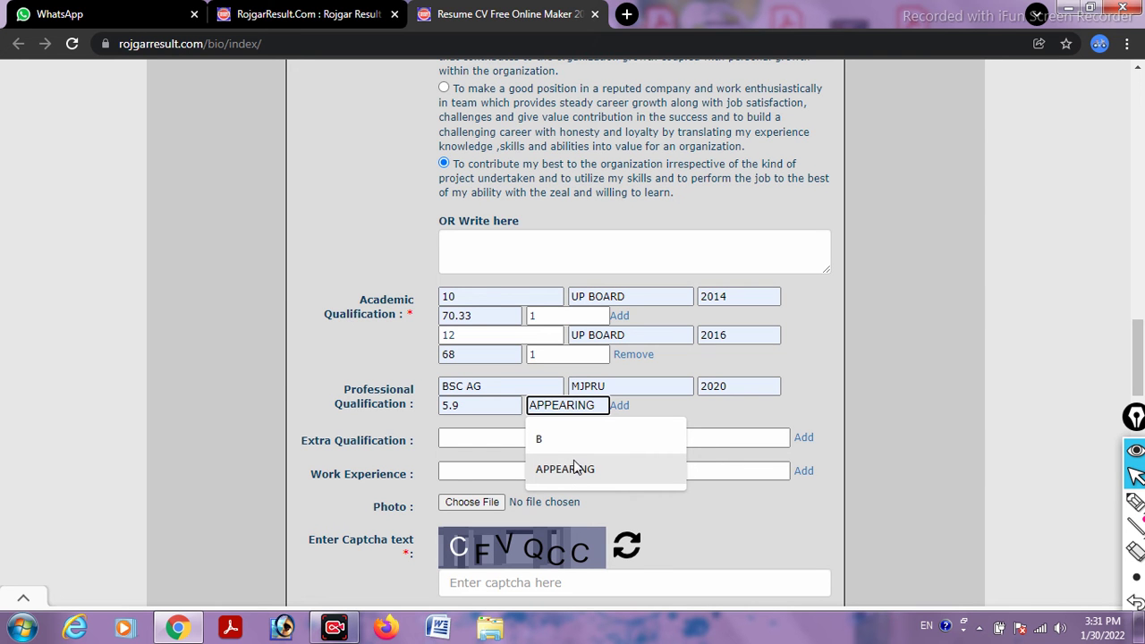
left_click(543, 441)
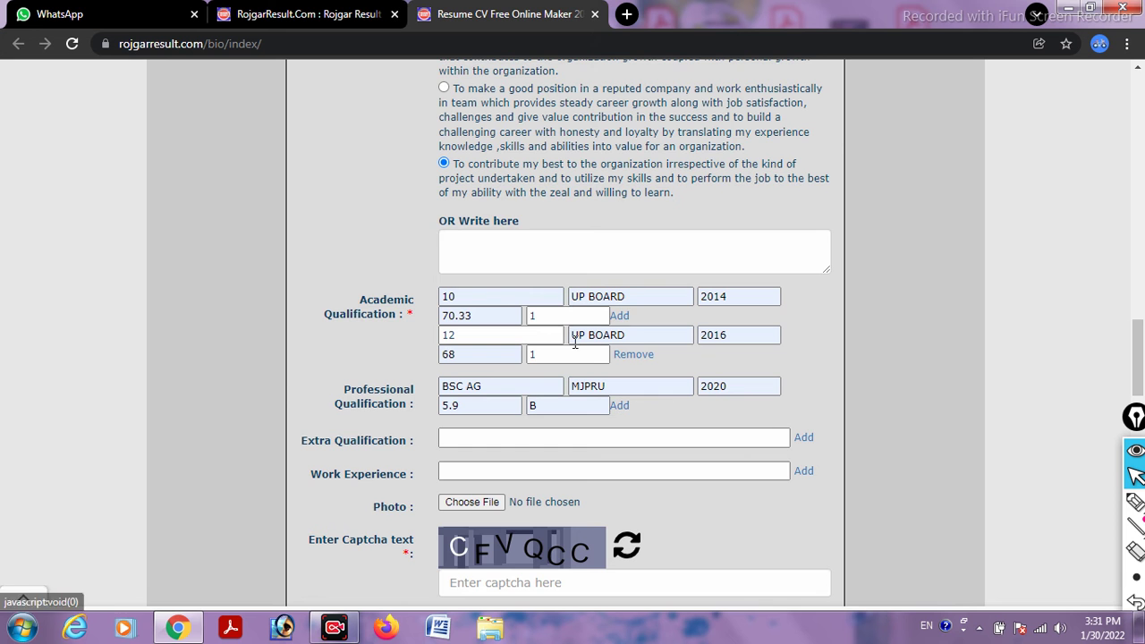
- Set the extra qualification to COMPUTER COURSE ADCA WITH DIGITAL INDIA
scroll(376, 403, "down", 1)
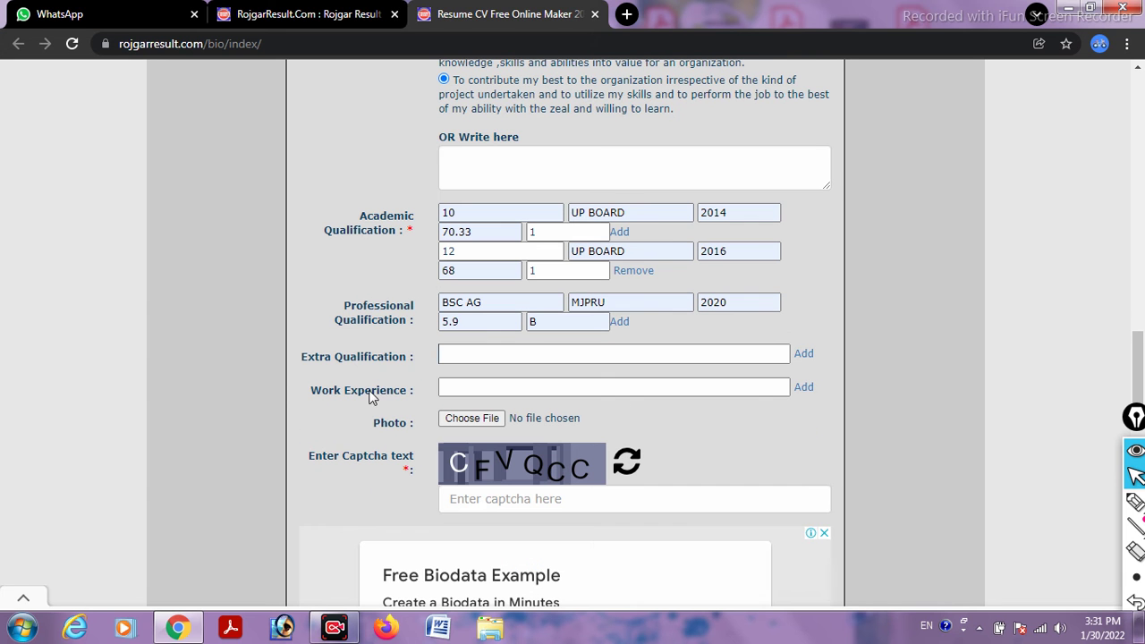
left_click(475, 352)
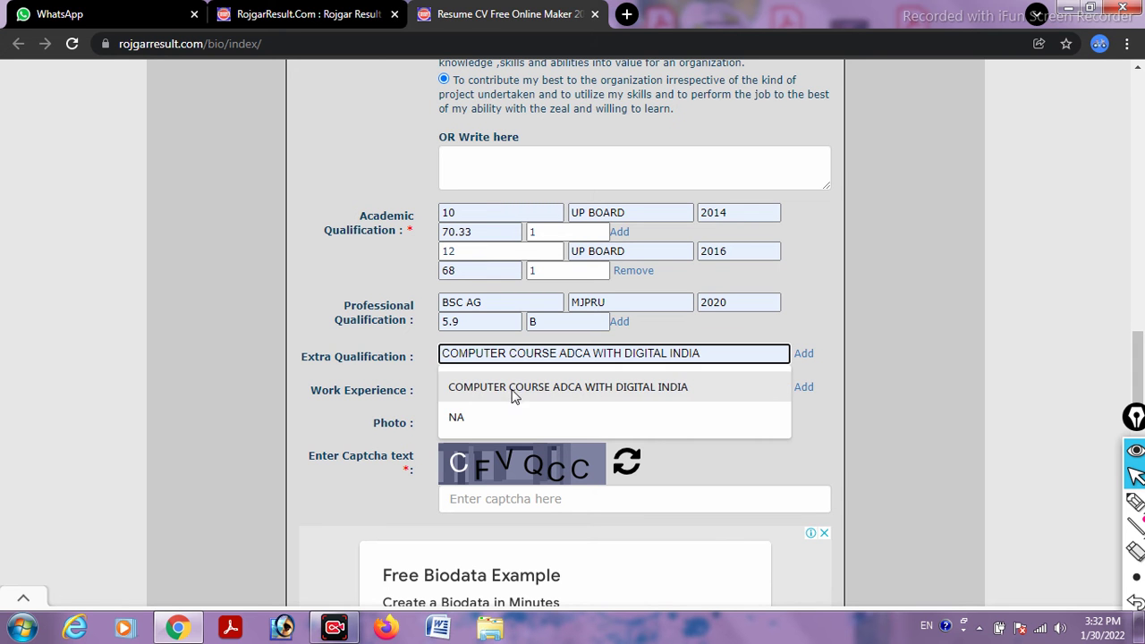
left_click(576, 391)
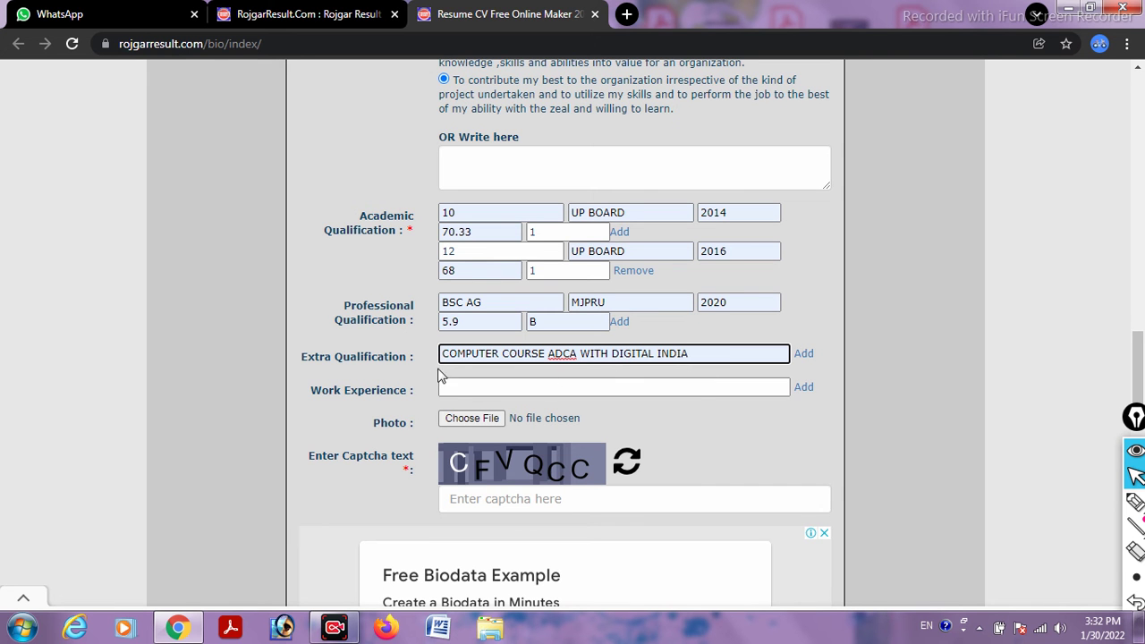
left_click(803, 356)
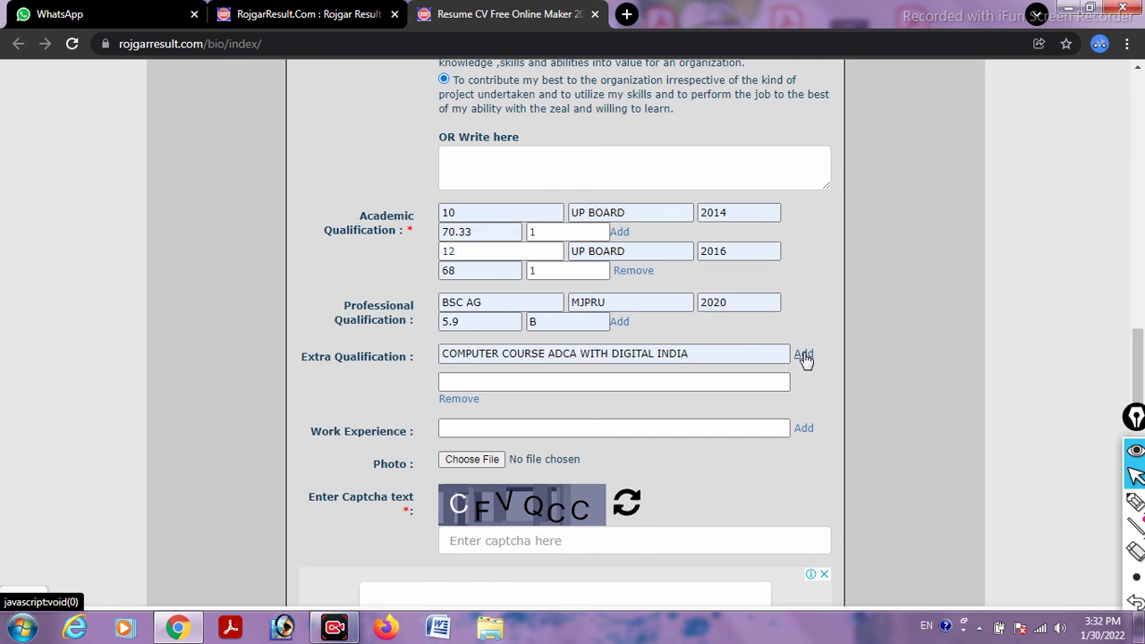
left_click(444, 385)
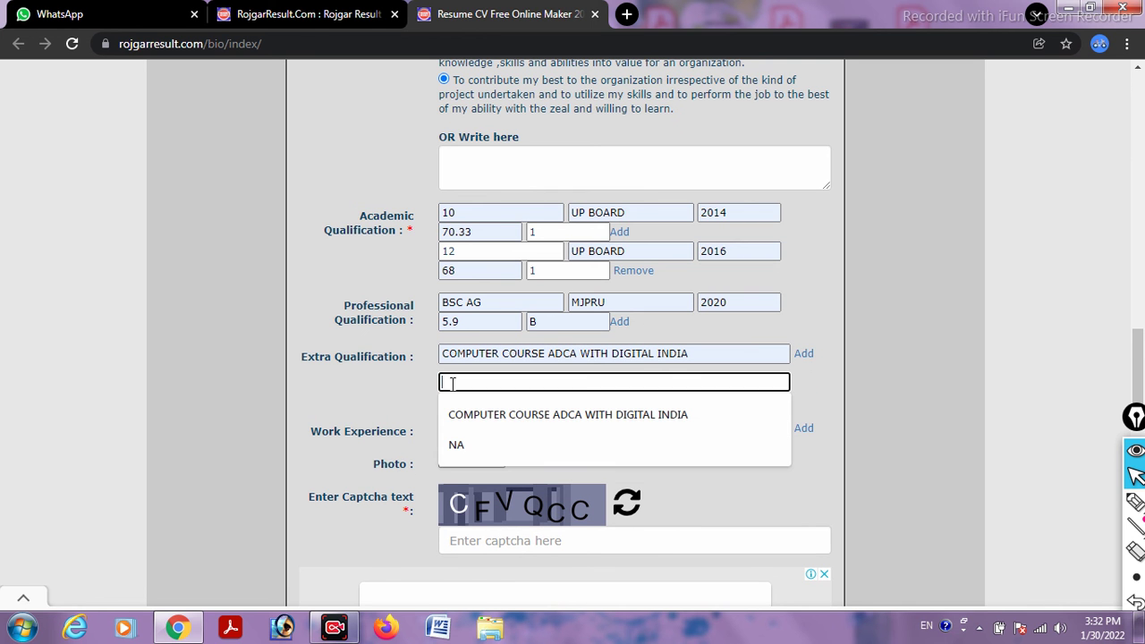
left_click(476, 381)
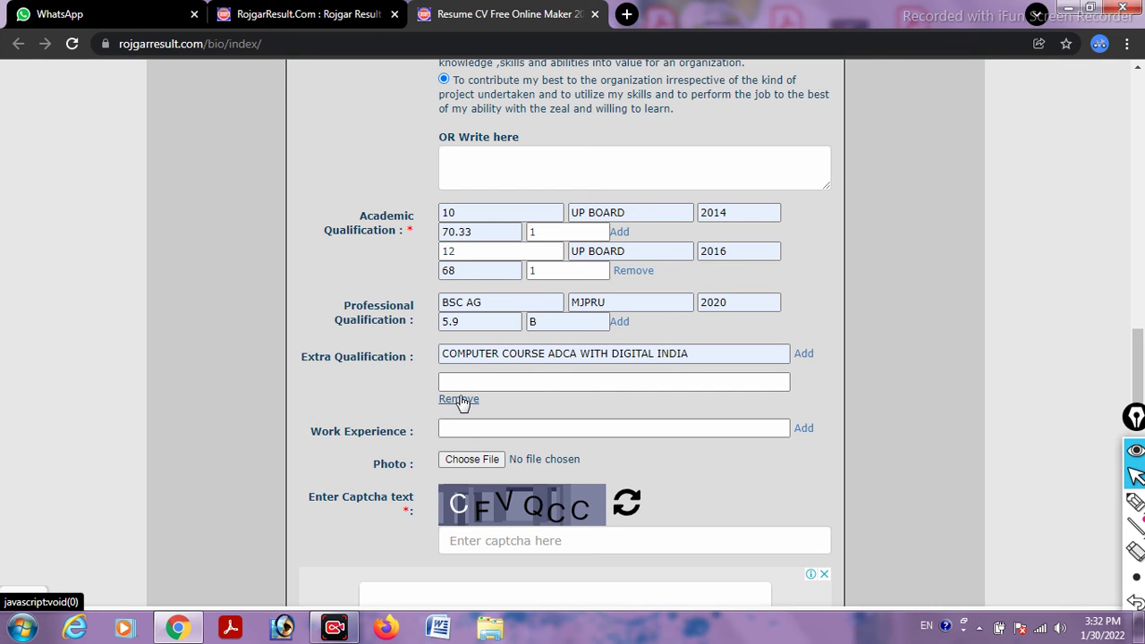
left_click(459, 399)
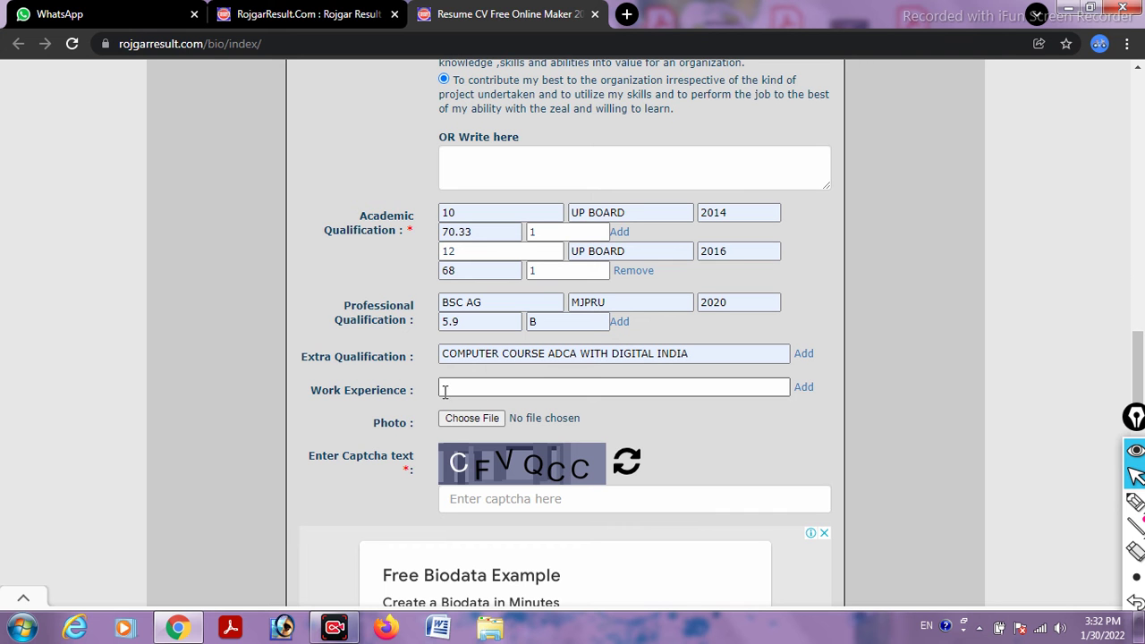
- Set the work experience to NA and attach resuime.jpg as the photo
left_click(480, 388)
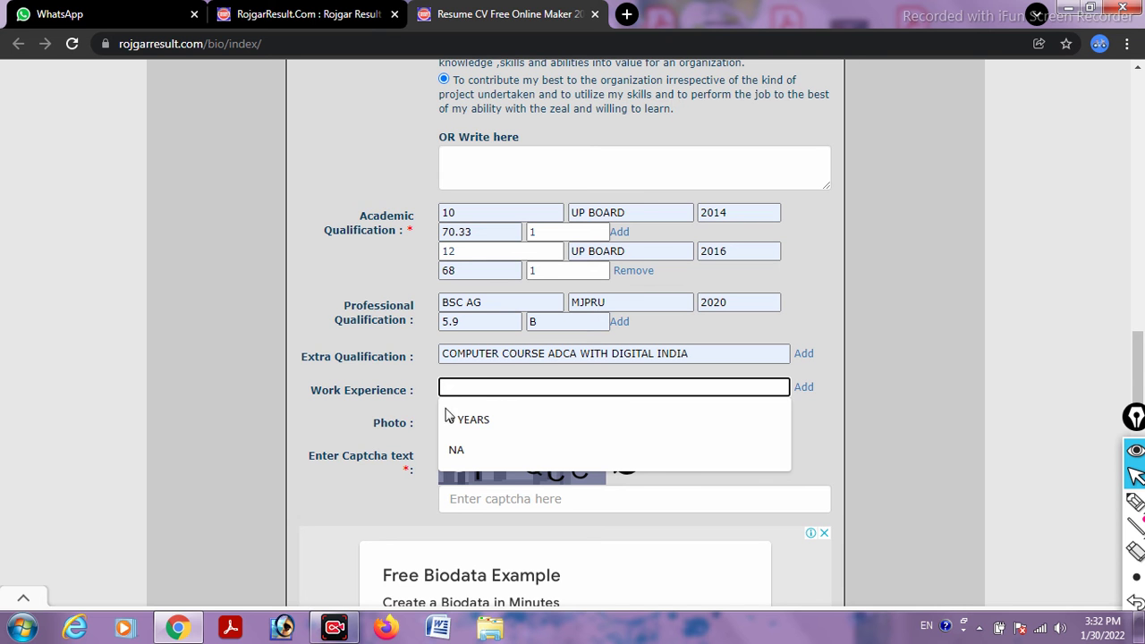
left_click(459, 449)
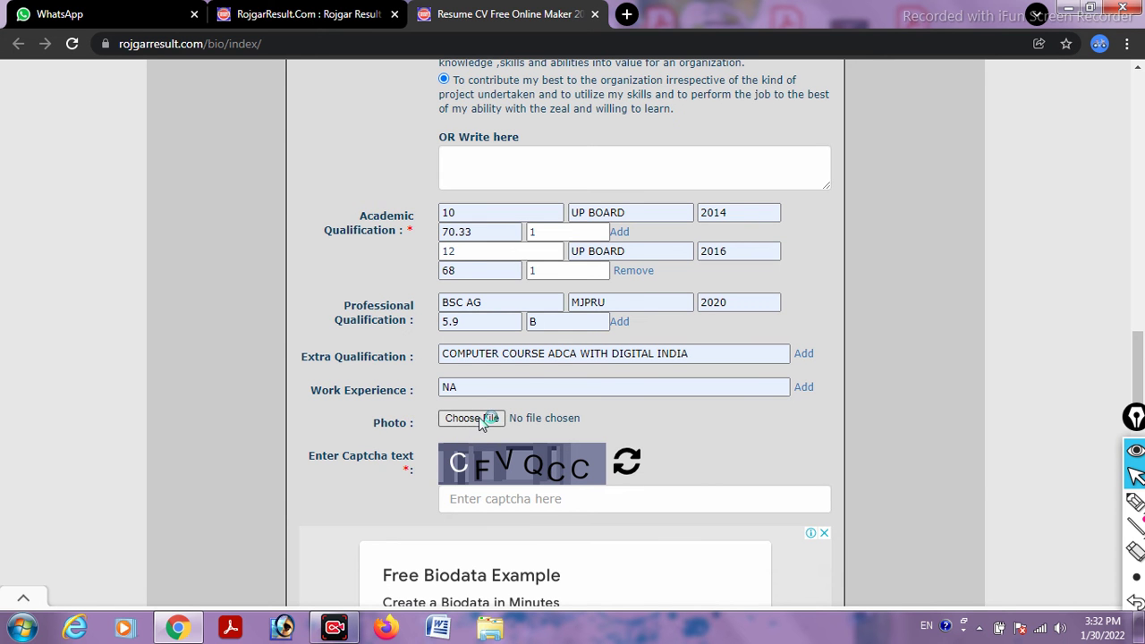
left_click(479, 417)
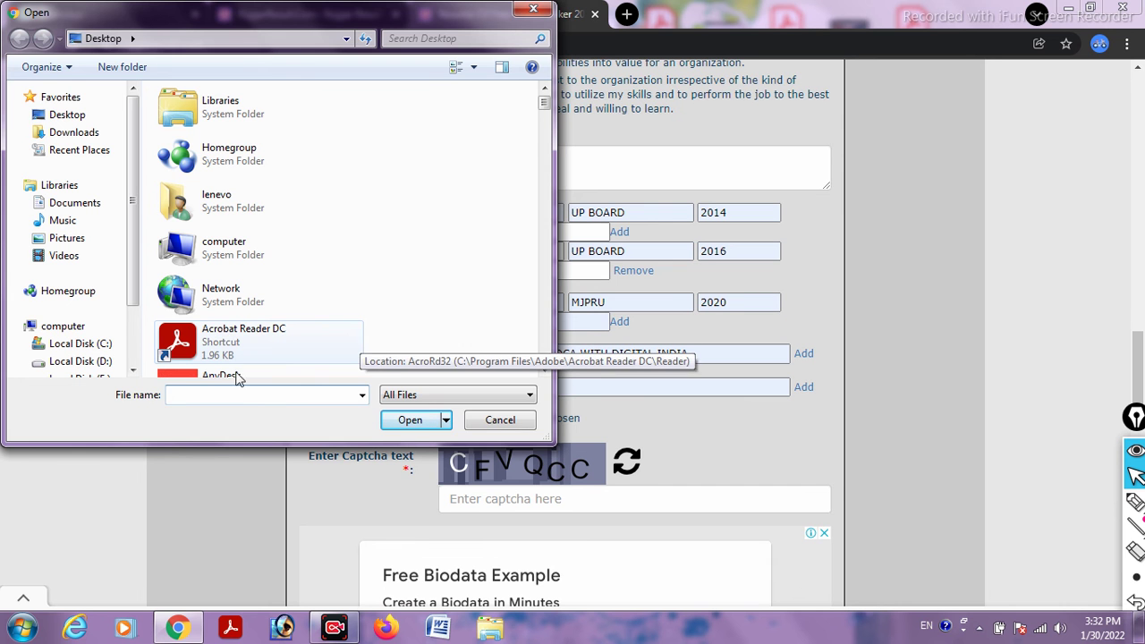
key("Escape")
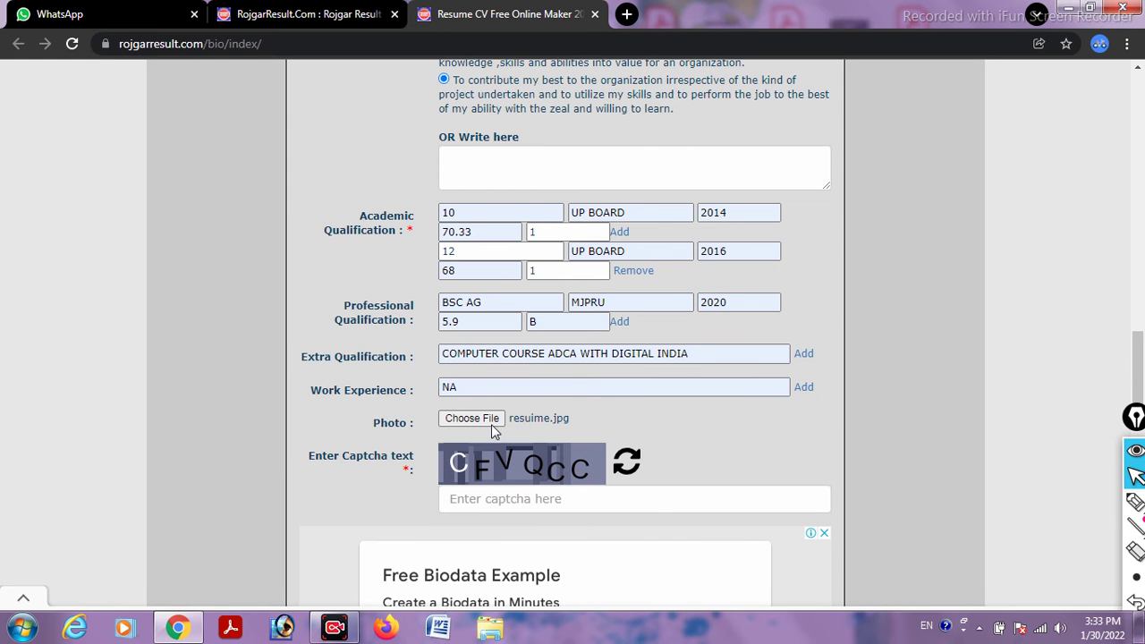
- Enter the captcha text shown in the image and dismiss the ad beneath it
scroll(497, 504, "down", 1)
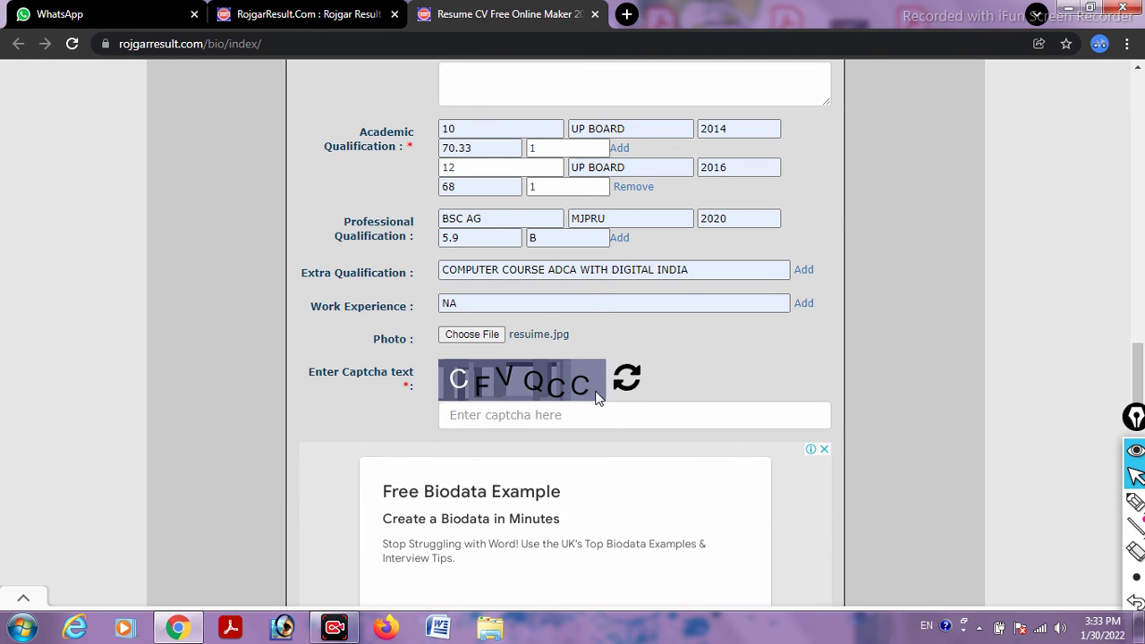
left_click(494, 414)
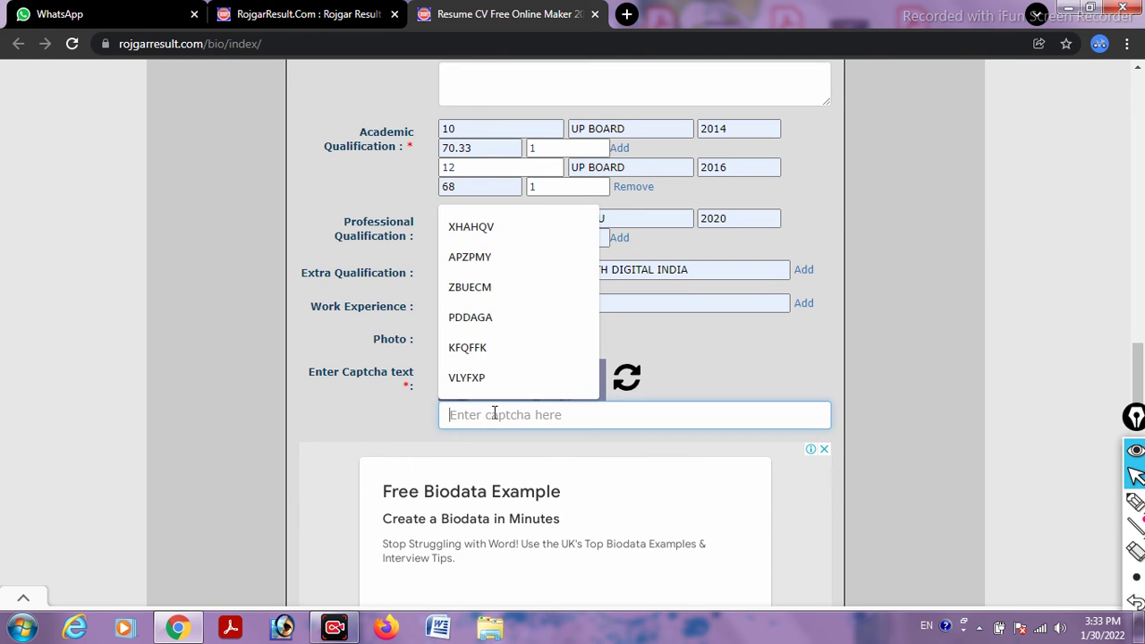
left_click(414, 435)
left_click(485, 413)
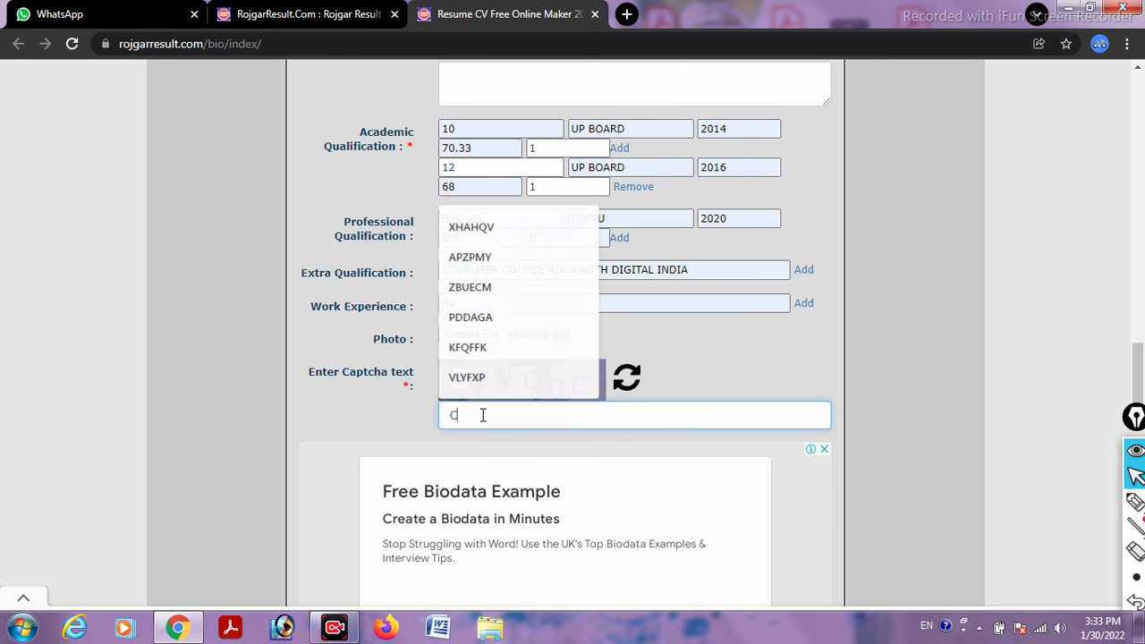
type("CFV")
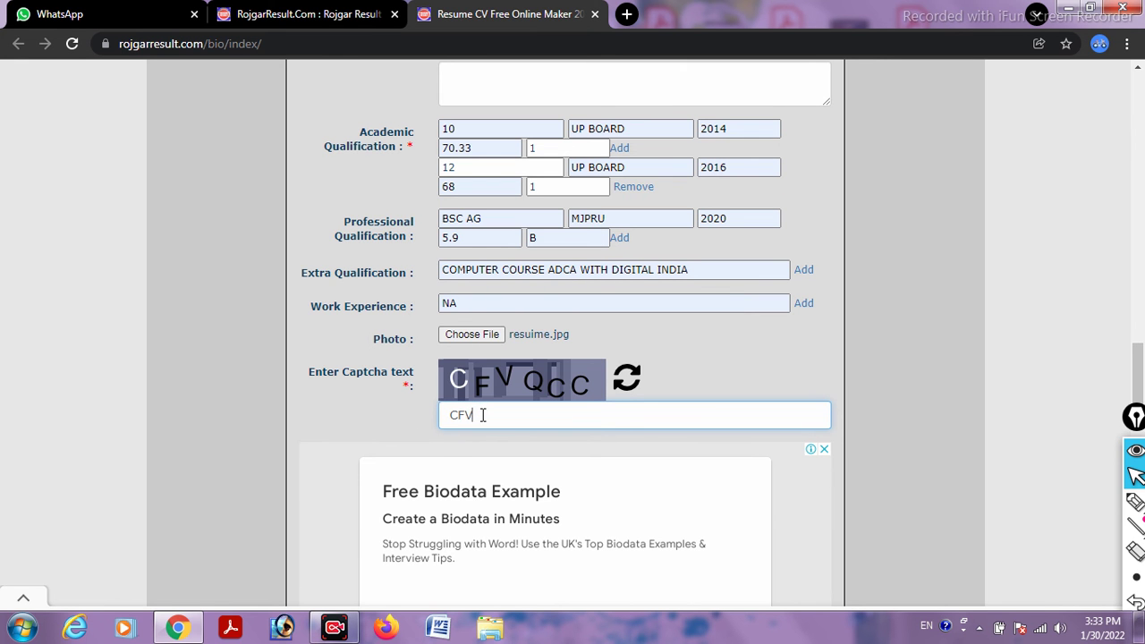
type("QCC")
left_click(442, 435)
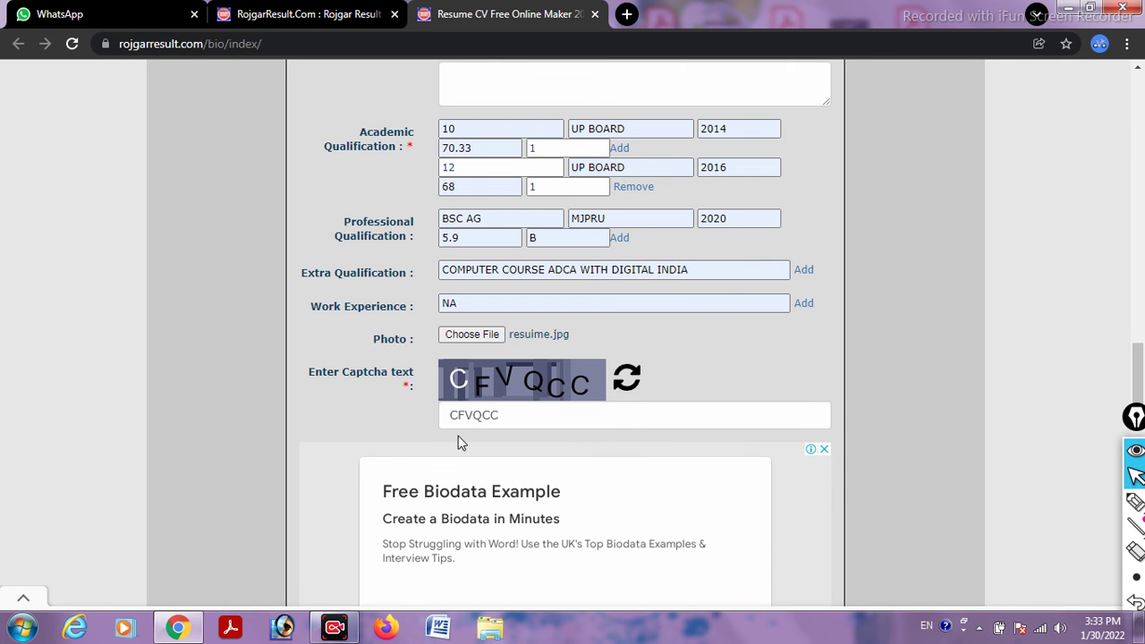
left_click(825, 451)
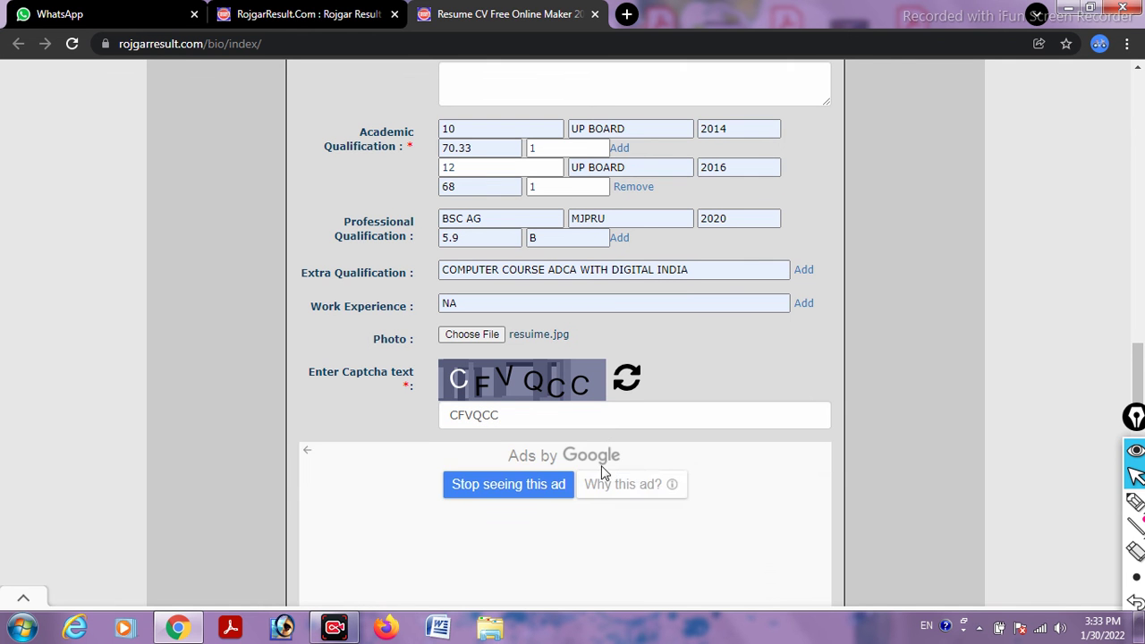
- Review the personal details entered in the form, from the name and address through nationality, languages and hobbies
scroll(603, 483, "down", 2)
scroll(599, 484, "up", 15)
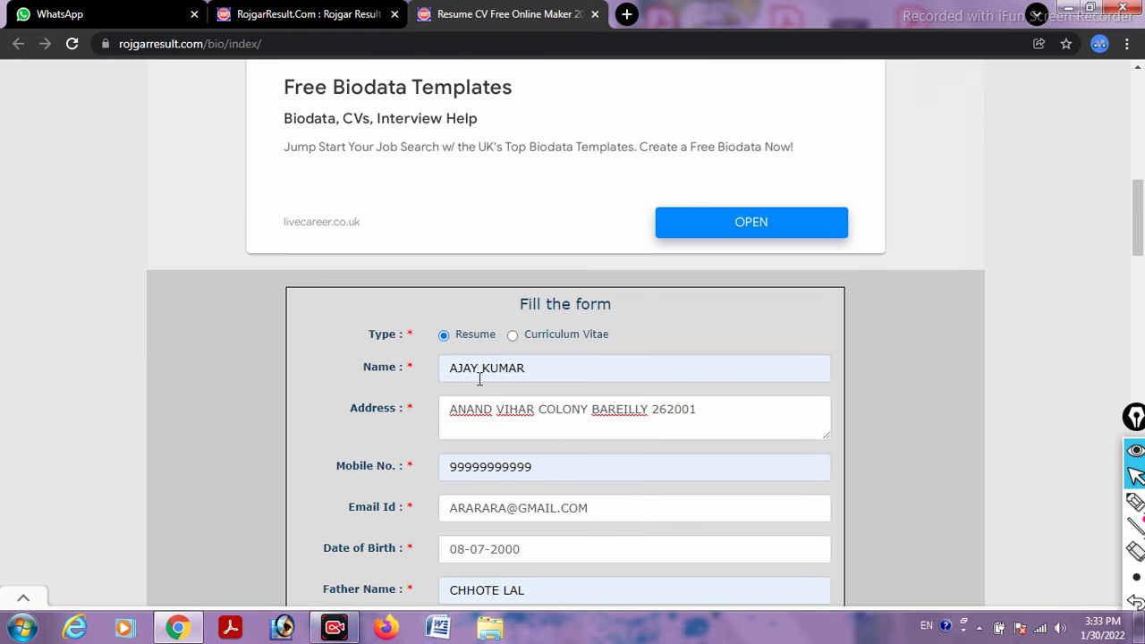
left_click(550, 374)
scroll(627, 349, "down", 2)
left_click(741, 248)
left_click(544, 304)
left_click(616, 342)
scroll(616, 342, "down", 1)
left_click(533, 293)
left_click(599, 347)
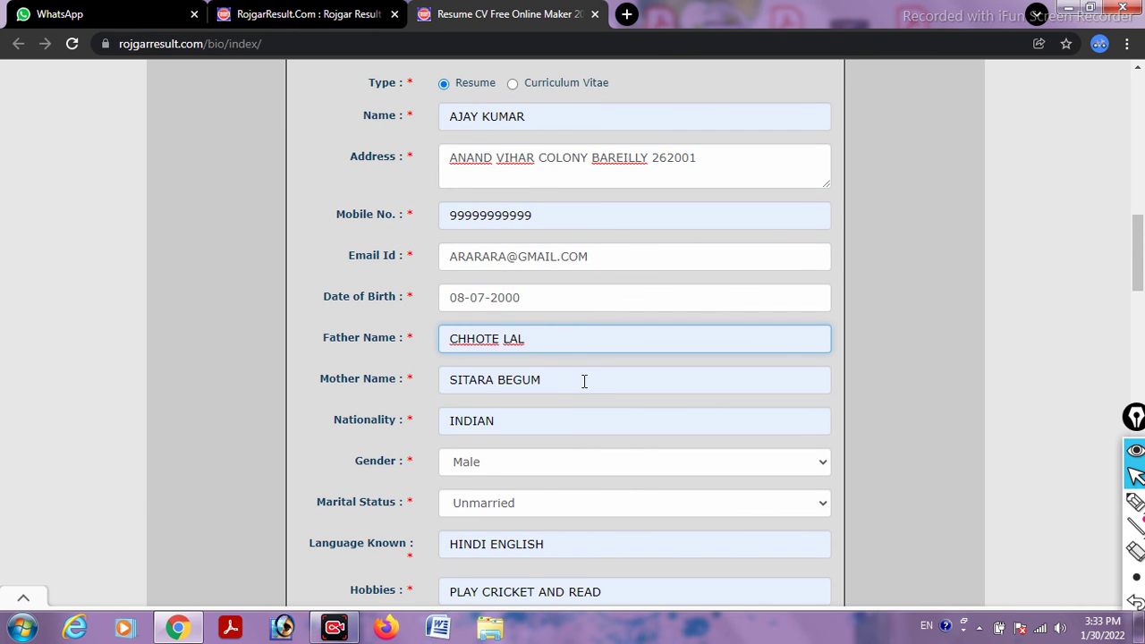
left_click(584, 382)
scroll(582, 393, "down", 2)
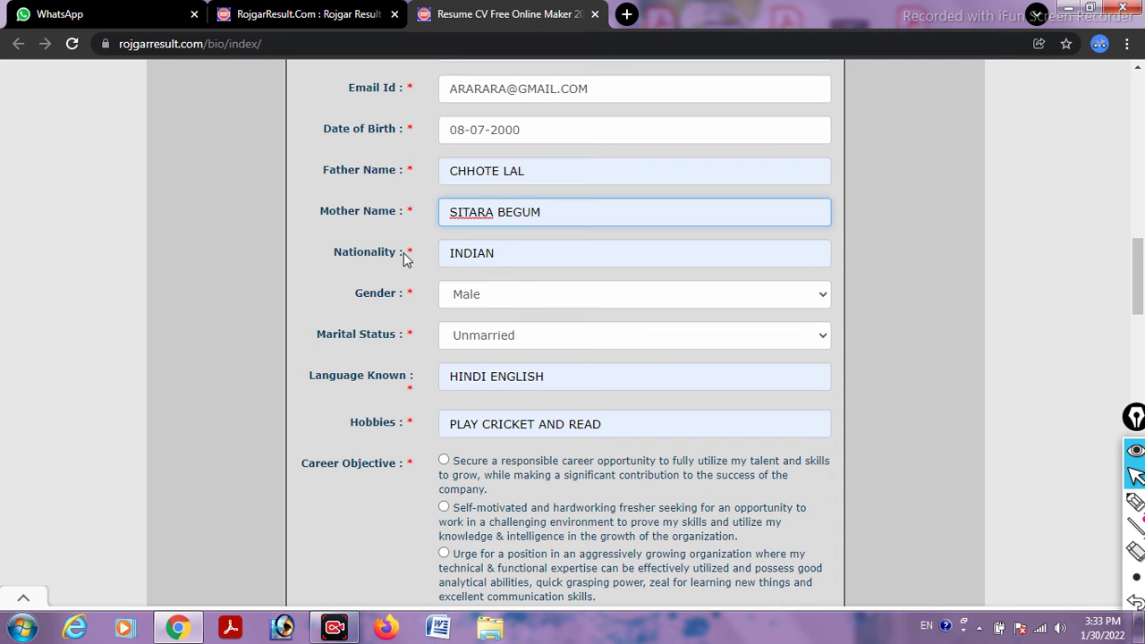
left_click_drag(400, 259, 340, 257)
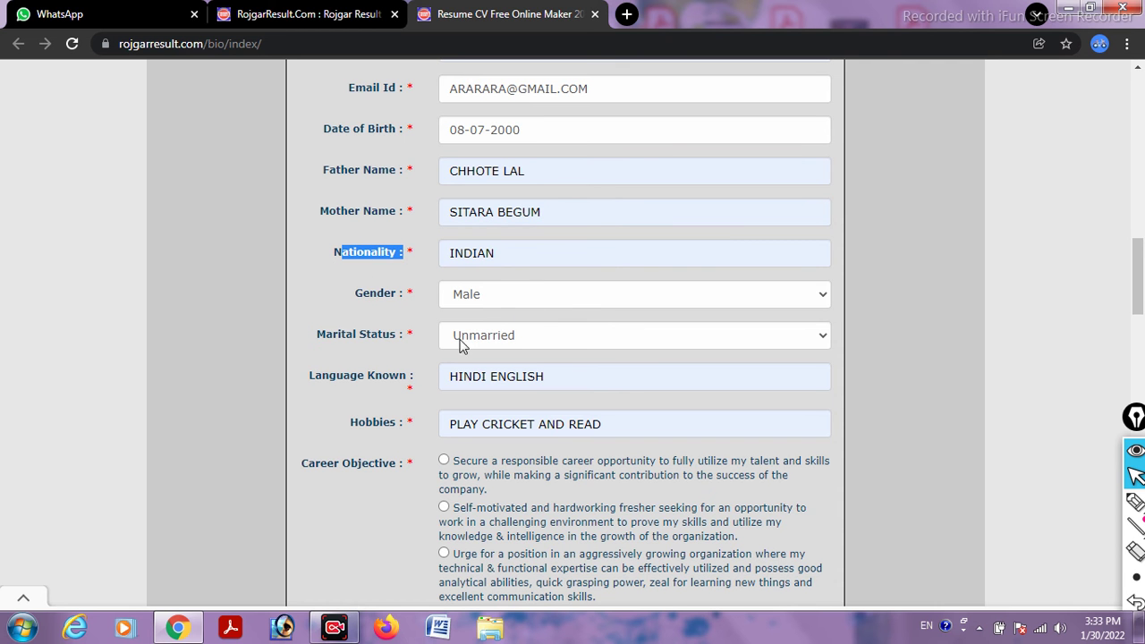
left_click(411, 345)
scroll(517, 340, "down", 1)
scroll(511, 356, "down", 1)
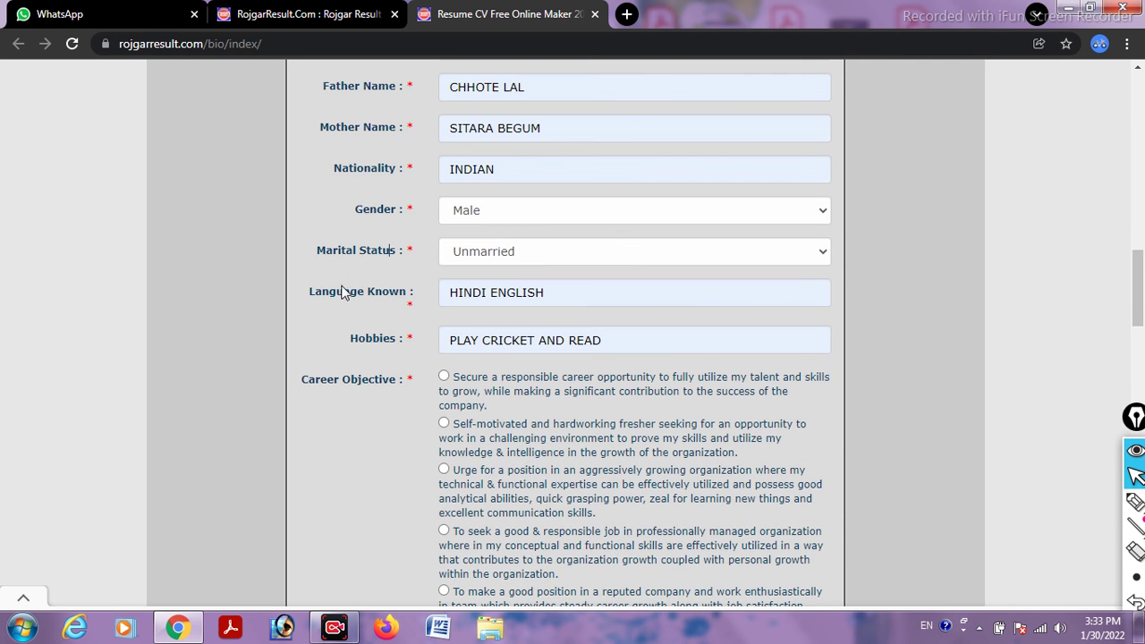
left_click_drag(383, 298, 421, 306)
left_click(422, 309)
scroll(394, 340, "up", 4)
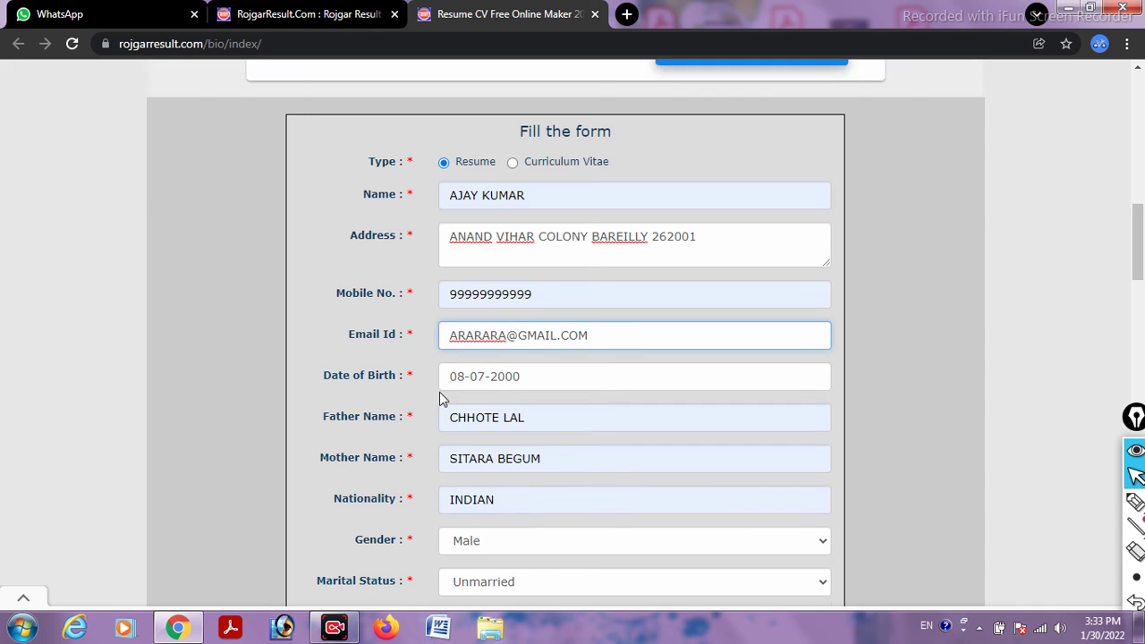
scroll(440, 394, "down", 4)
scroll(437, 398, "down", 4)
scroll(384, 245, "up", 4)
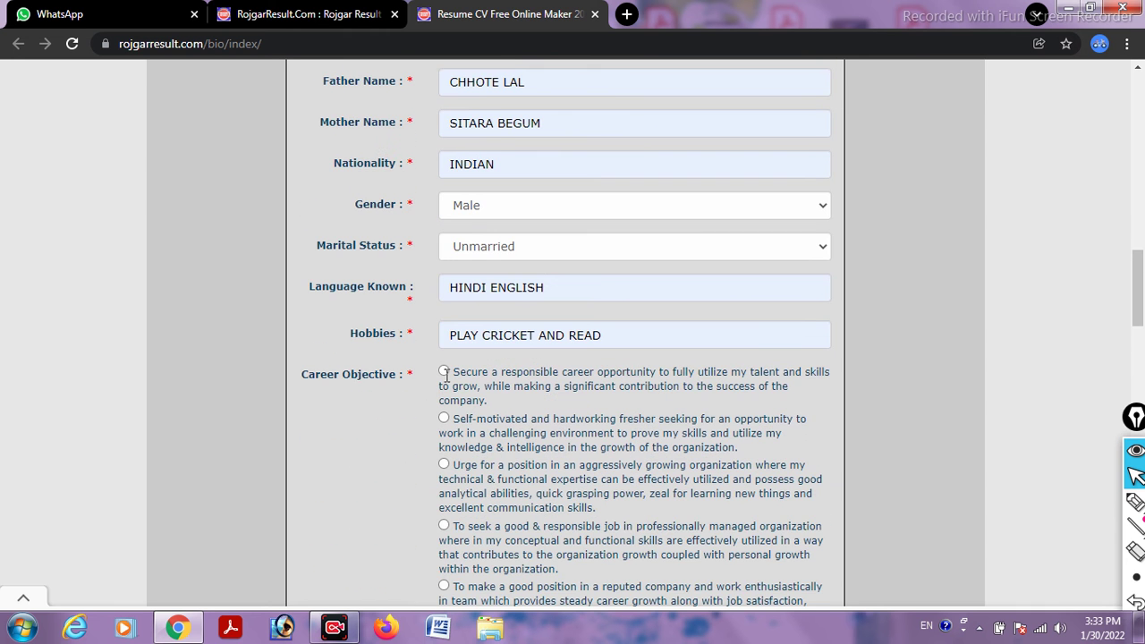
- Review the chosen career objective, the qualifications, work experience, photo and captcha entries
scroll(403, 376, "down", 4)
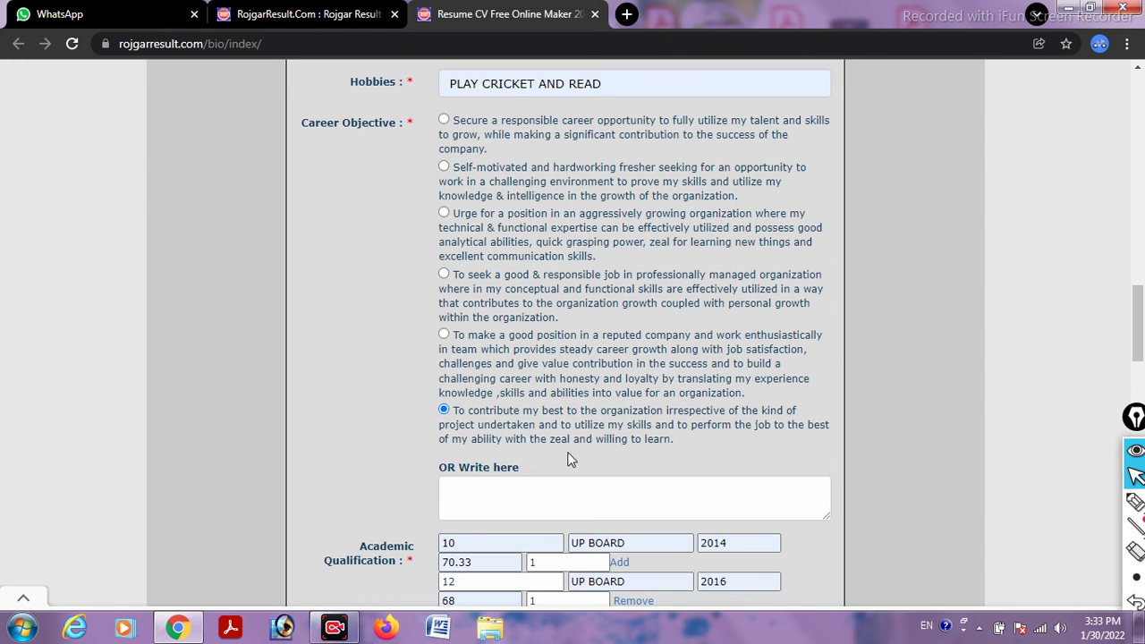
scroll(571, 459, "down", 1)
left_click_drag(430, 454, 617, 567)
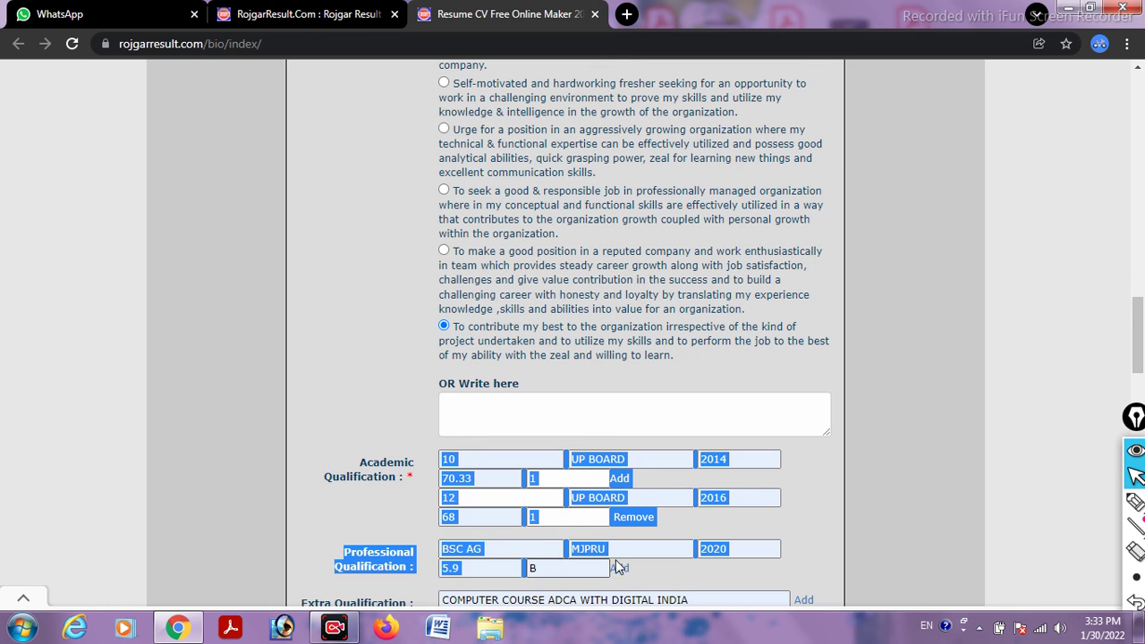
left_click(775, 521)
scroll(775, 522, "down", 3)
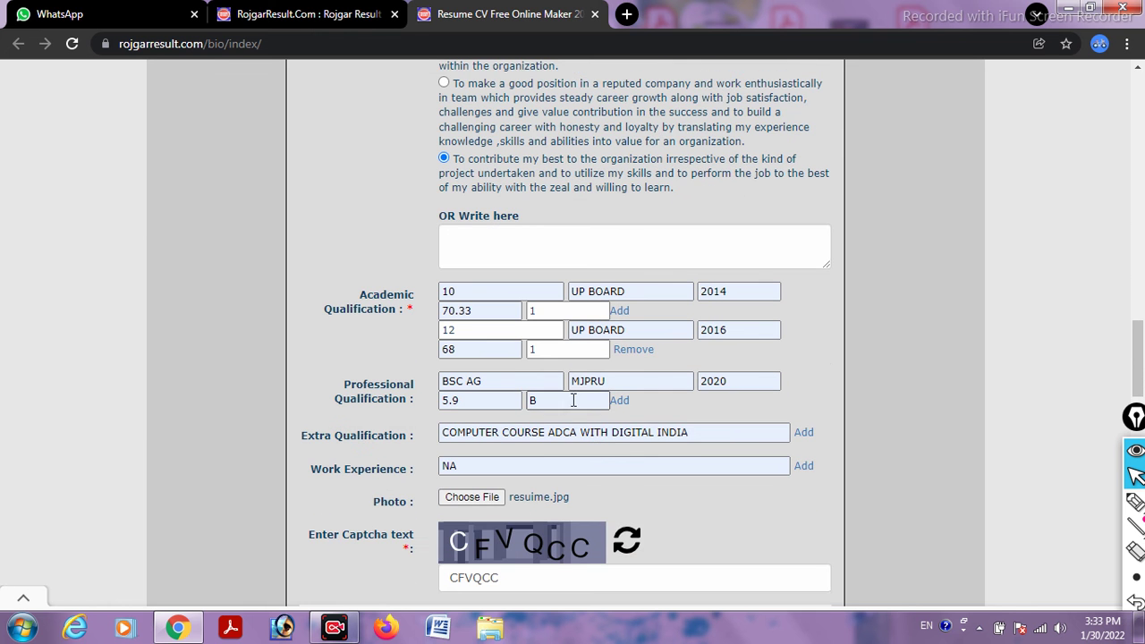
scroll(555, 268, "down", 2)
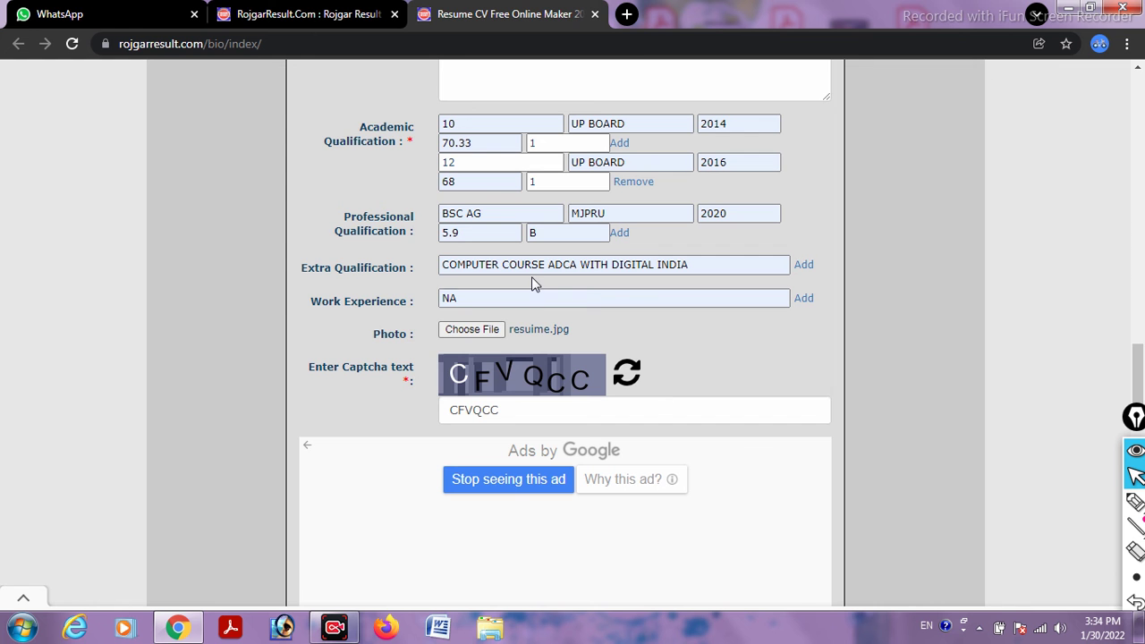
- Generate the resume in the Resume/CV 3 format and look through the resulting preview
scroll(532, 278, "down", 5)
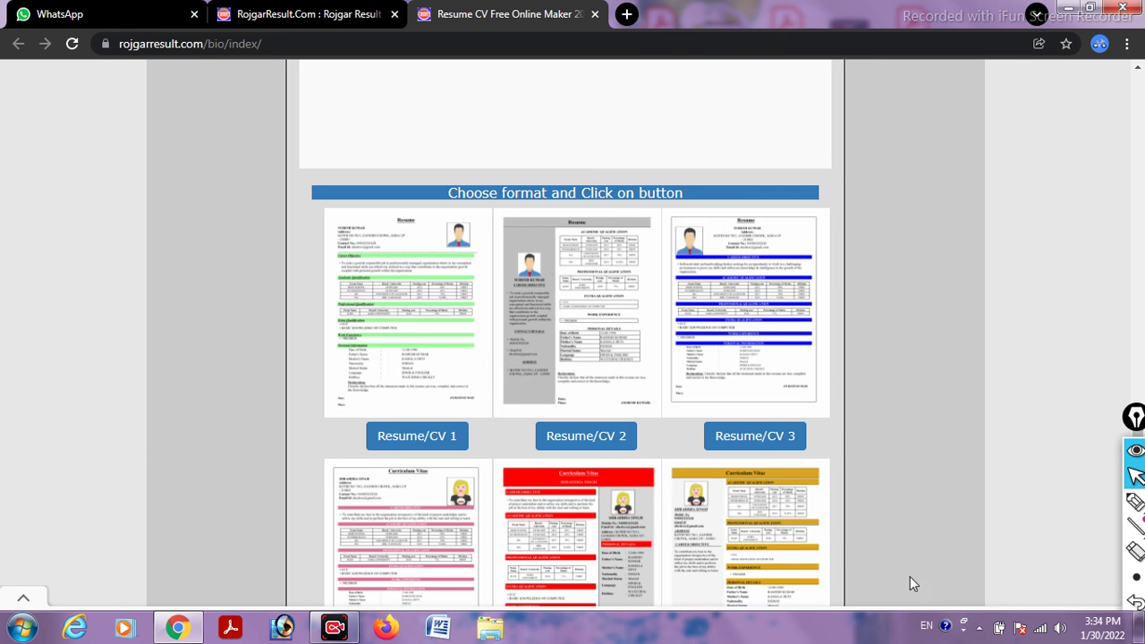
left_click(752, 436)
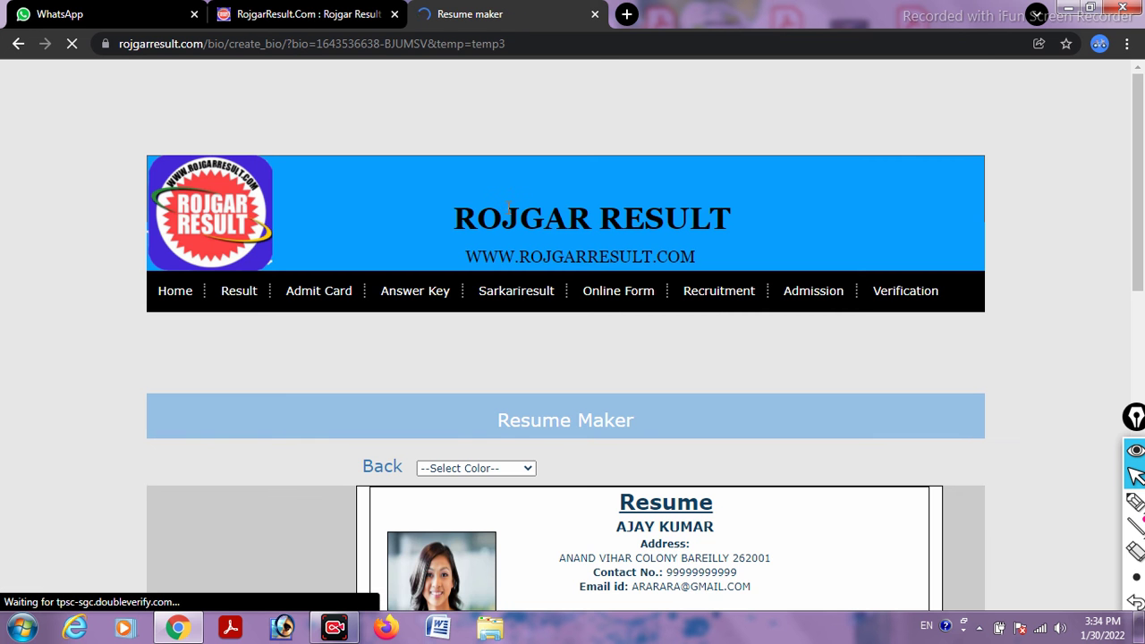
scroll(660, 437, "down", 4)
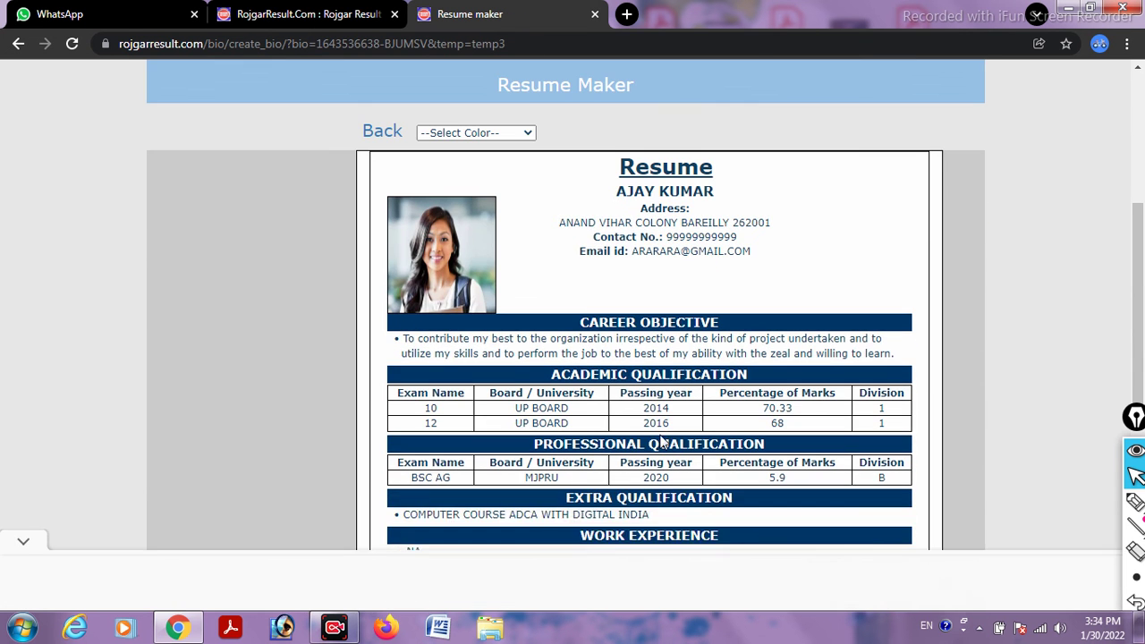
scroll(761, 401, "down", 1)
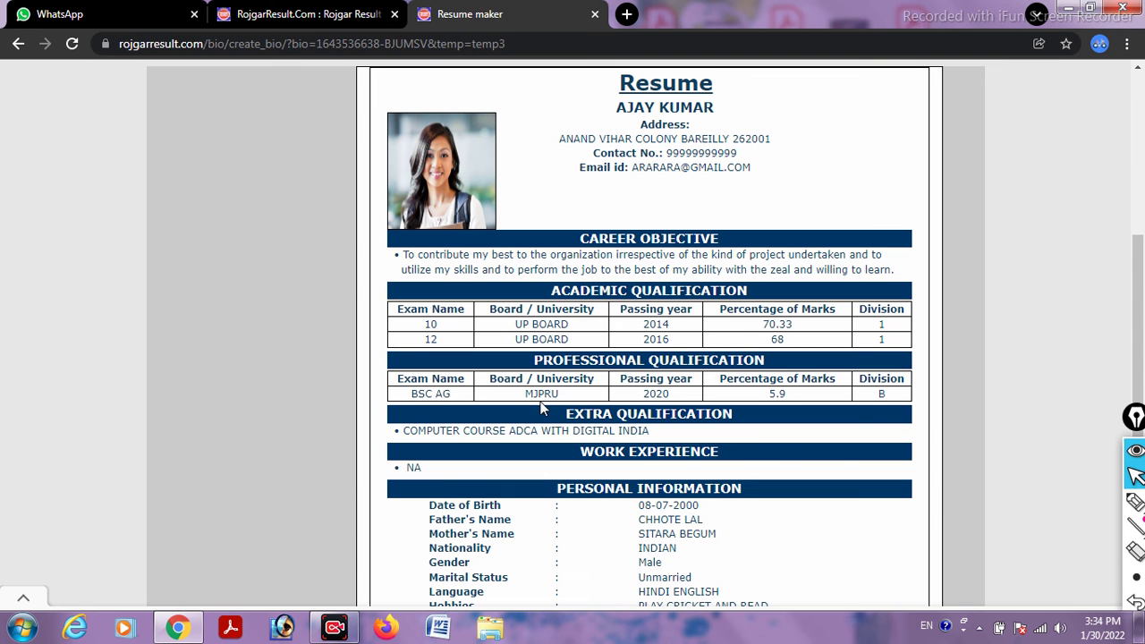
scroll(611, 379, "up", 1)
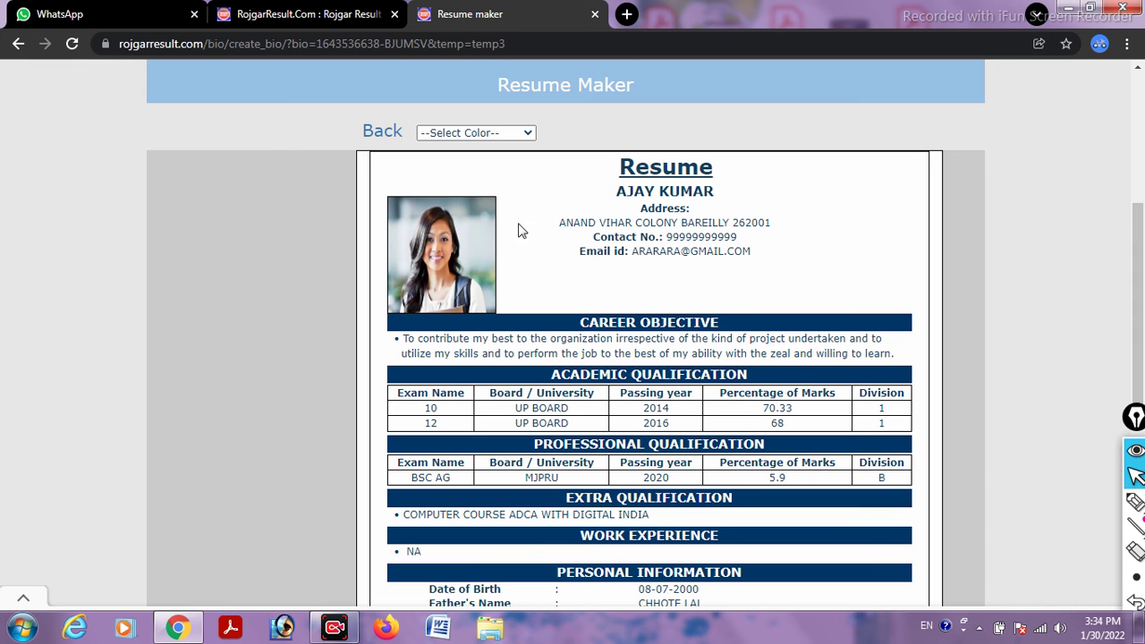
scroll(664, 392, "down", 5)
scroll(689, 444, "up", 5)
- Try the Red, DarkBlue and Black colors on the resume's section heading bars and look over the preview
left_click(481, 133)
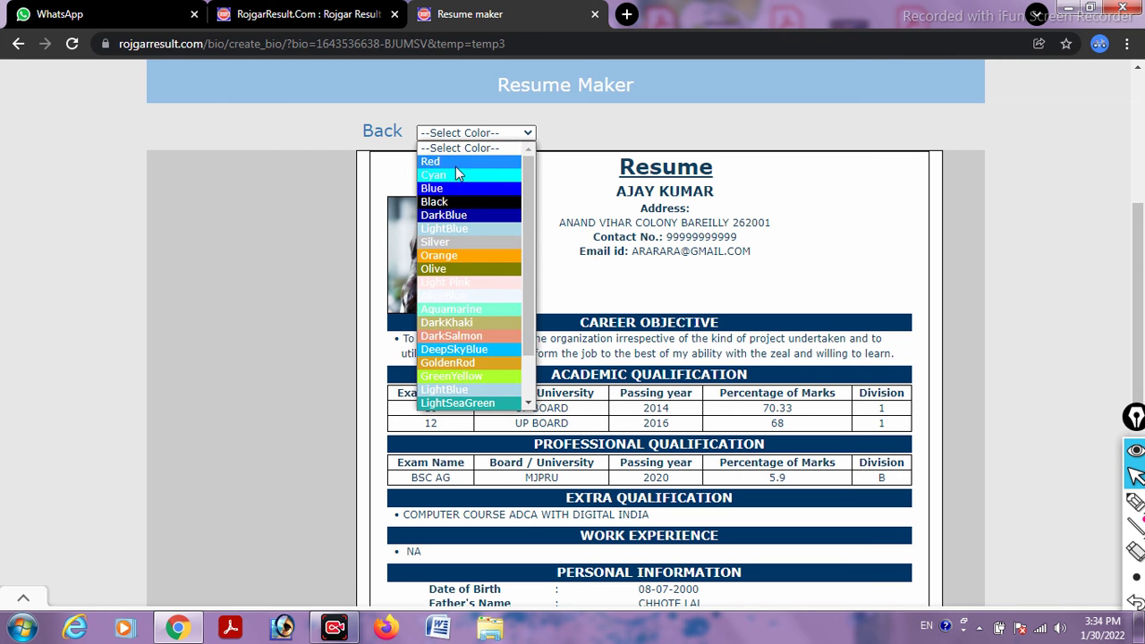
left_click(454, 162)
left_click(480, 132)
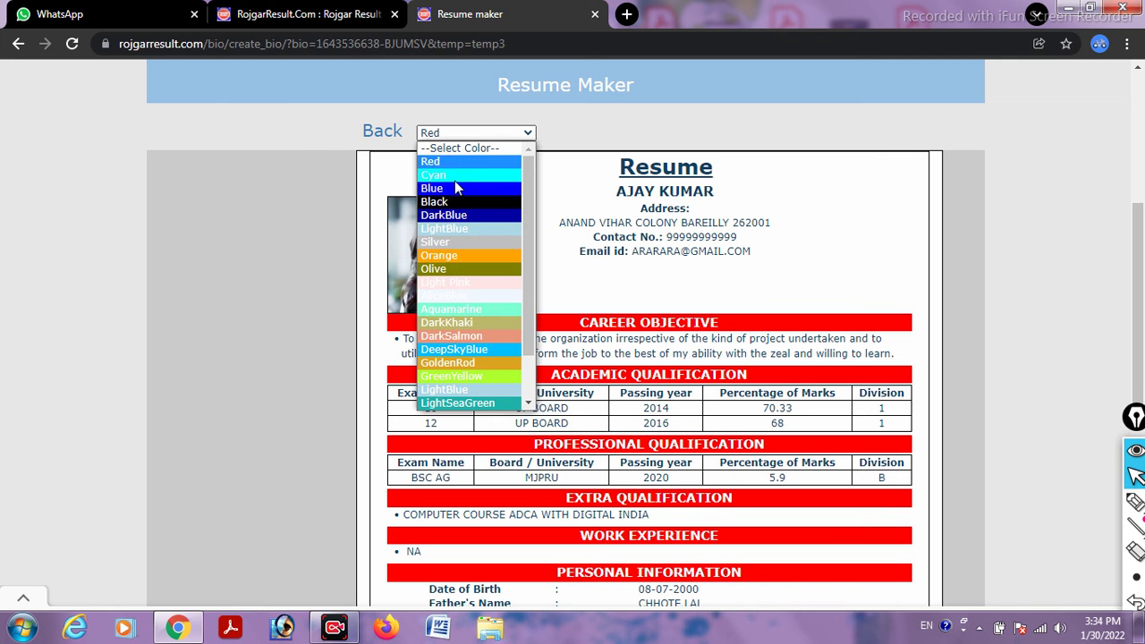
left_click(453, 211)
left_click(484, 134)
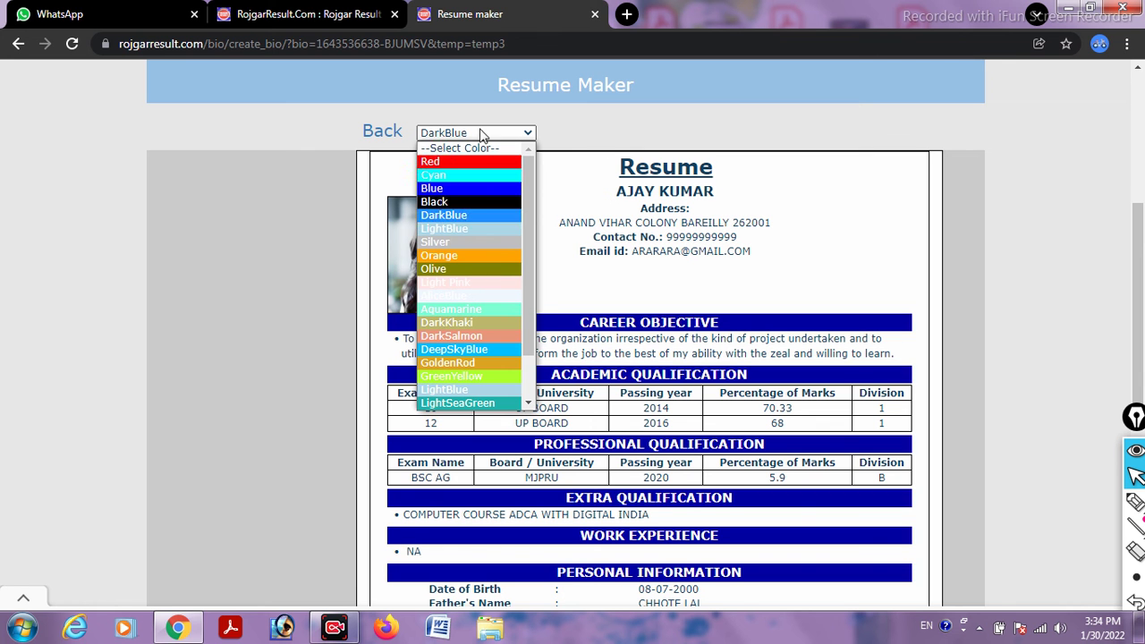
left_click(471, 201)
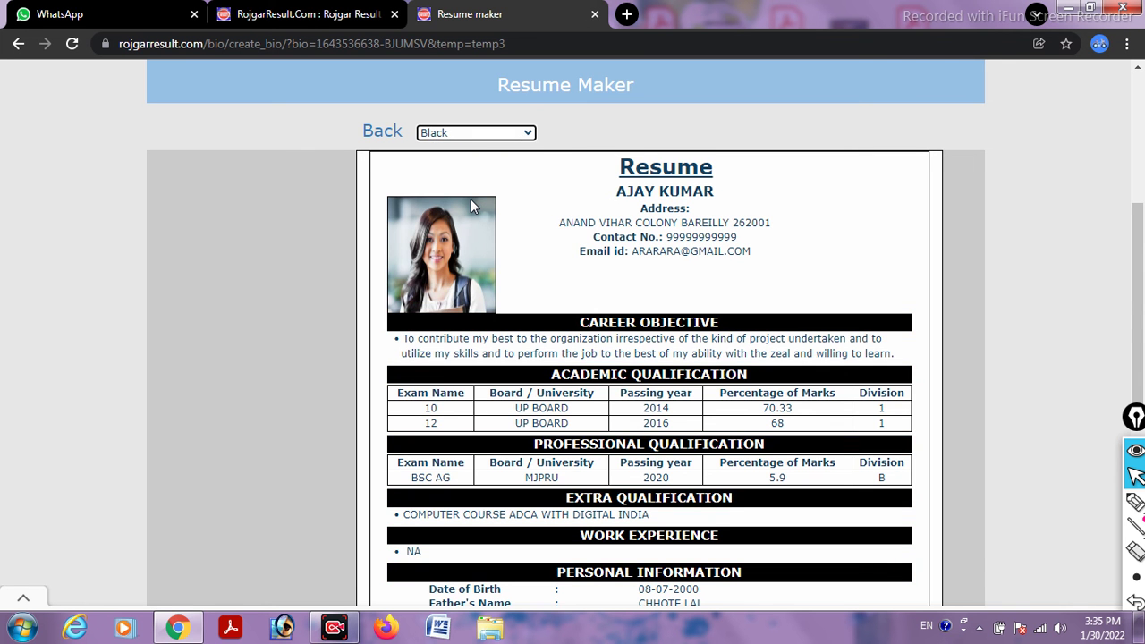
scroll(608, 340, "down", 5)
scroll(629, 358, "up", 6)
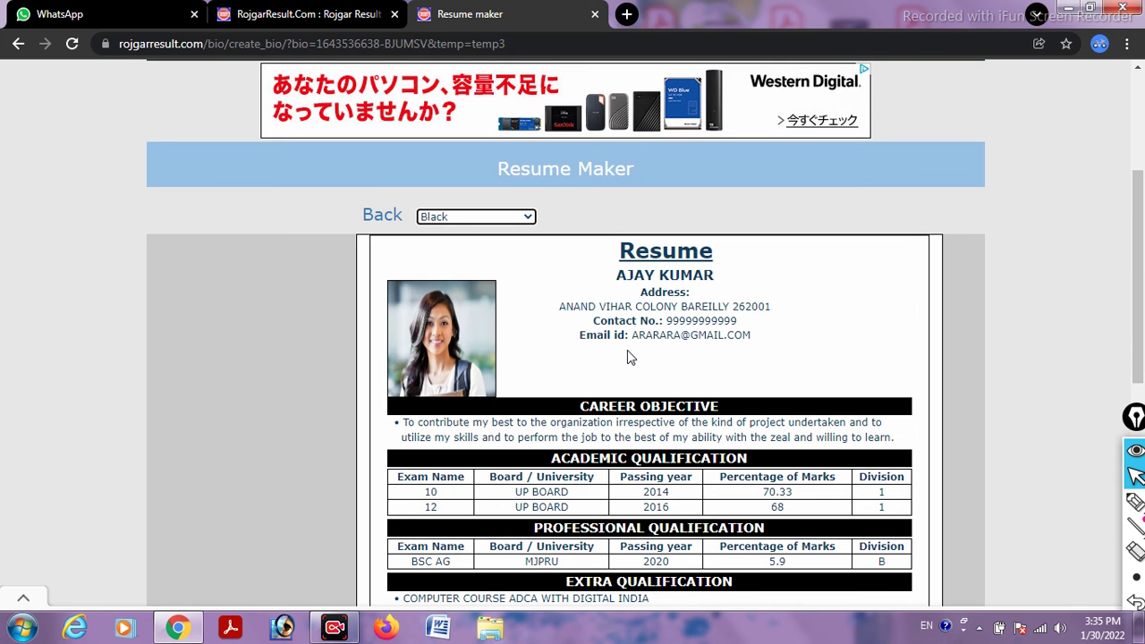
- Set the resume's color to DarkBlue and check the sections from career objective through personal information
left_click(508, 225)
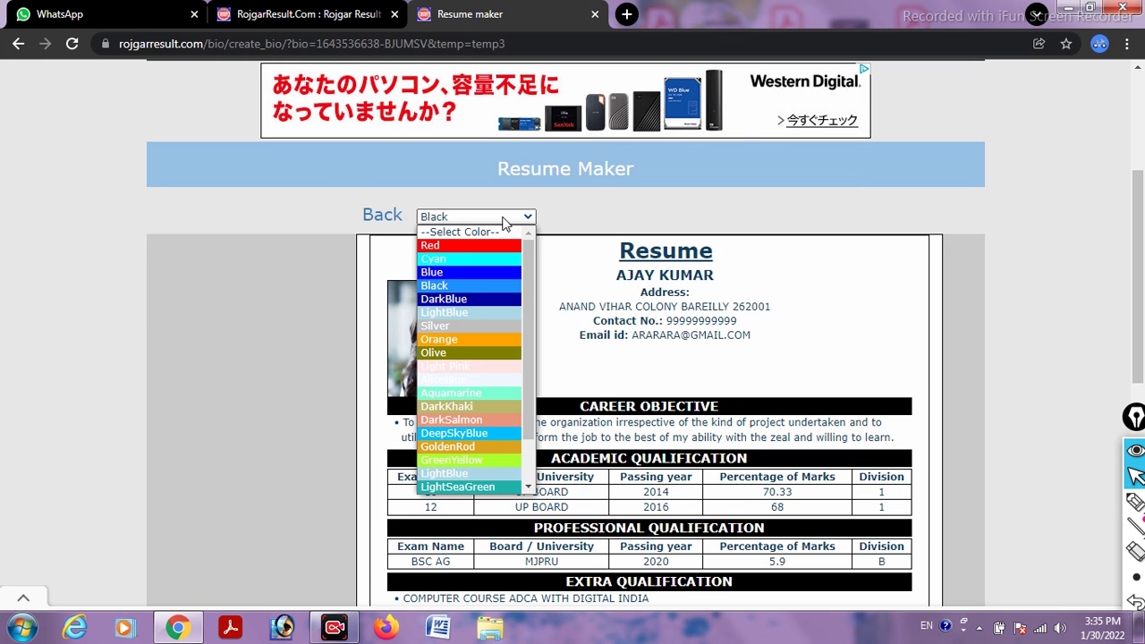
left_click(470, 301)
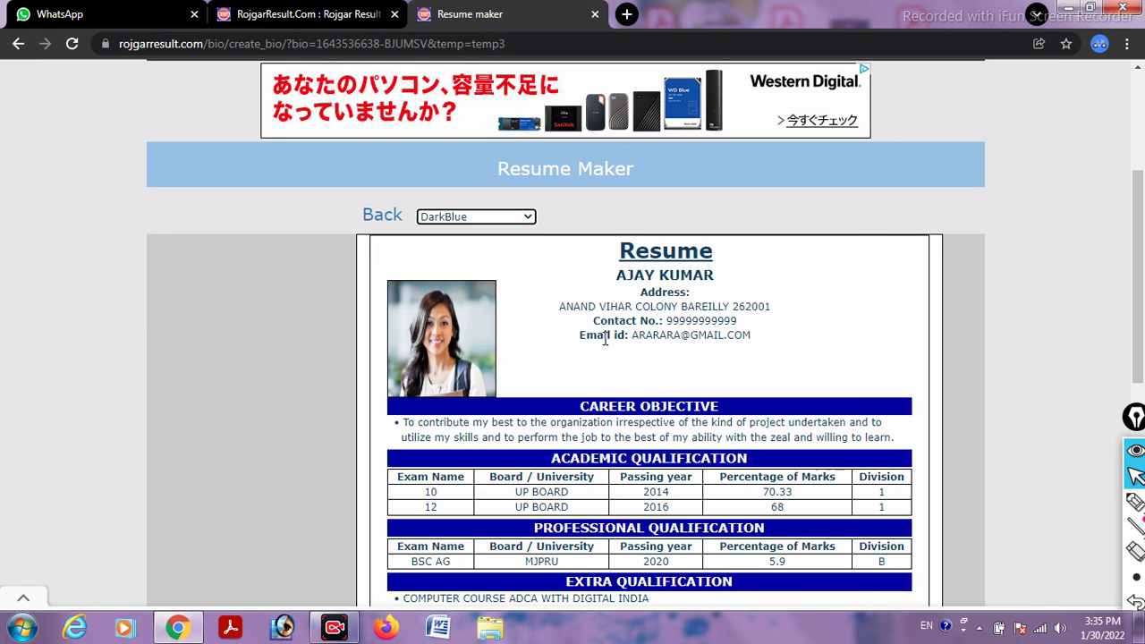
scroll(640, 351, "down", 1)
scroll(641, 352, "down", 2)
left_click_drag(395, 176, 785, 486)
left_click(785, 485)
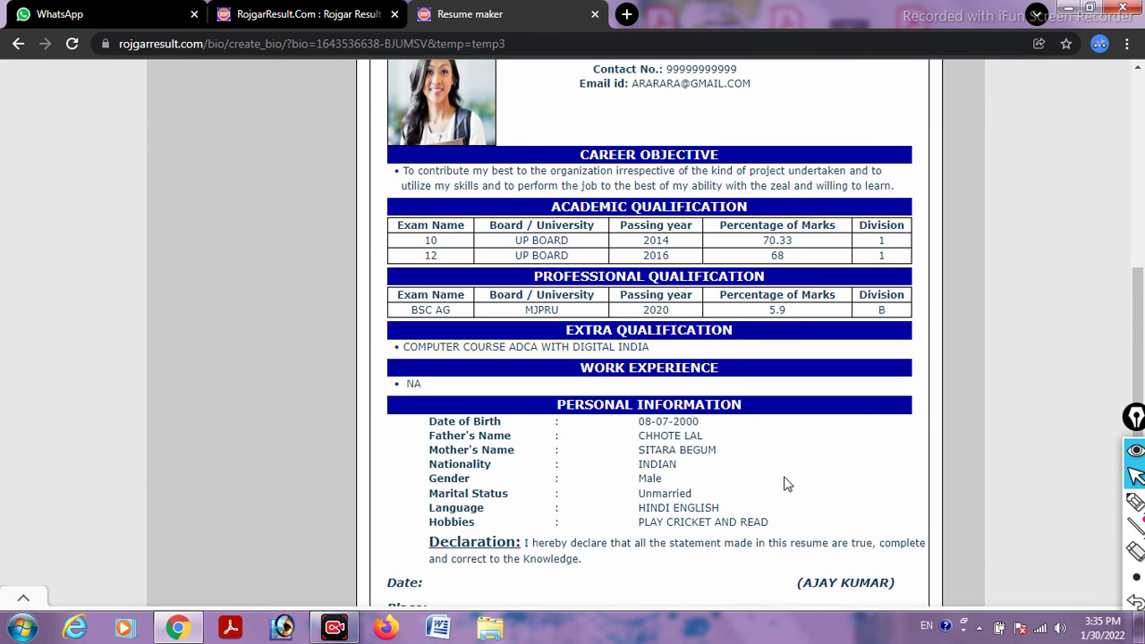